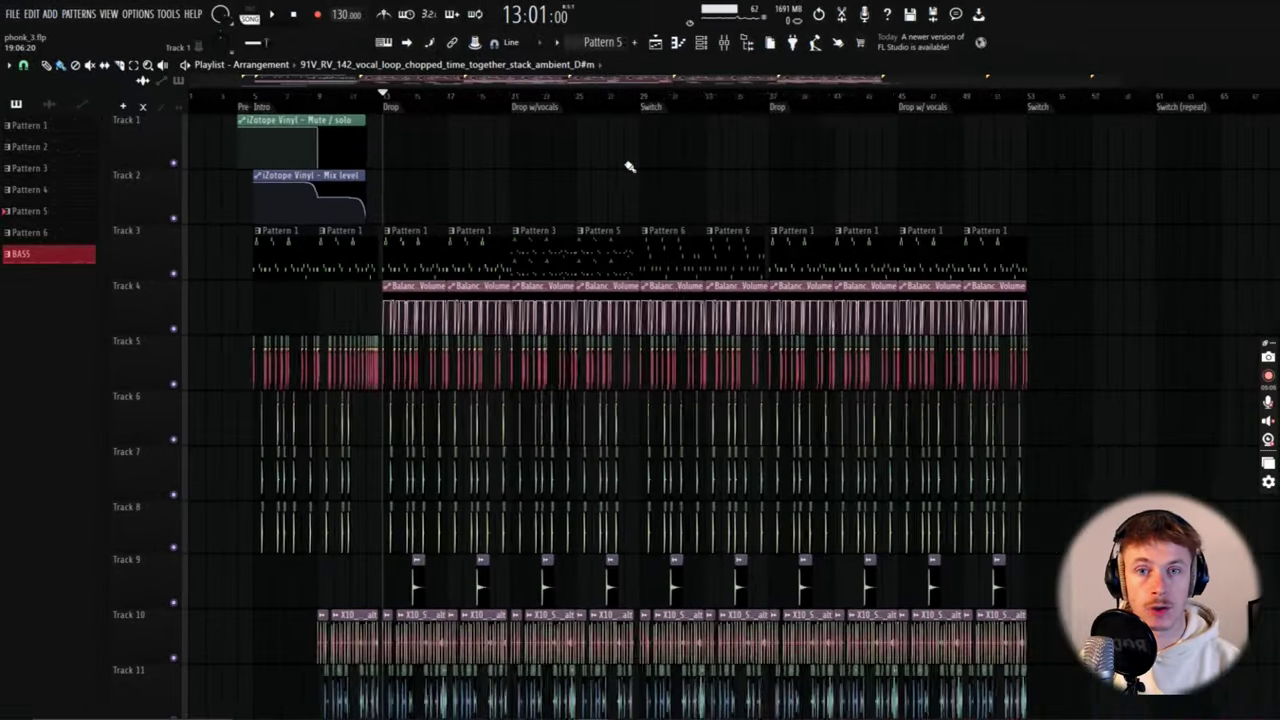
- Scroll and zoom the playlist to bring the sampled lead's clips into view
scroll(445, 258, "up", 1)
scroll(413, 280, "down", 8)
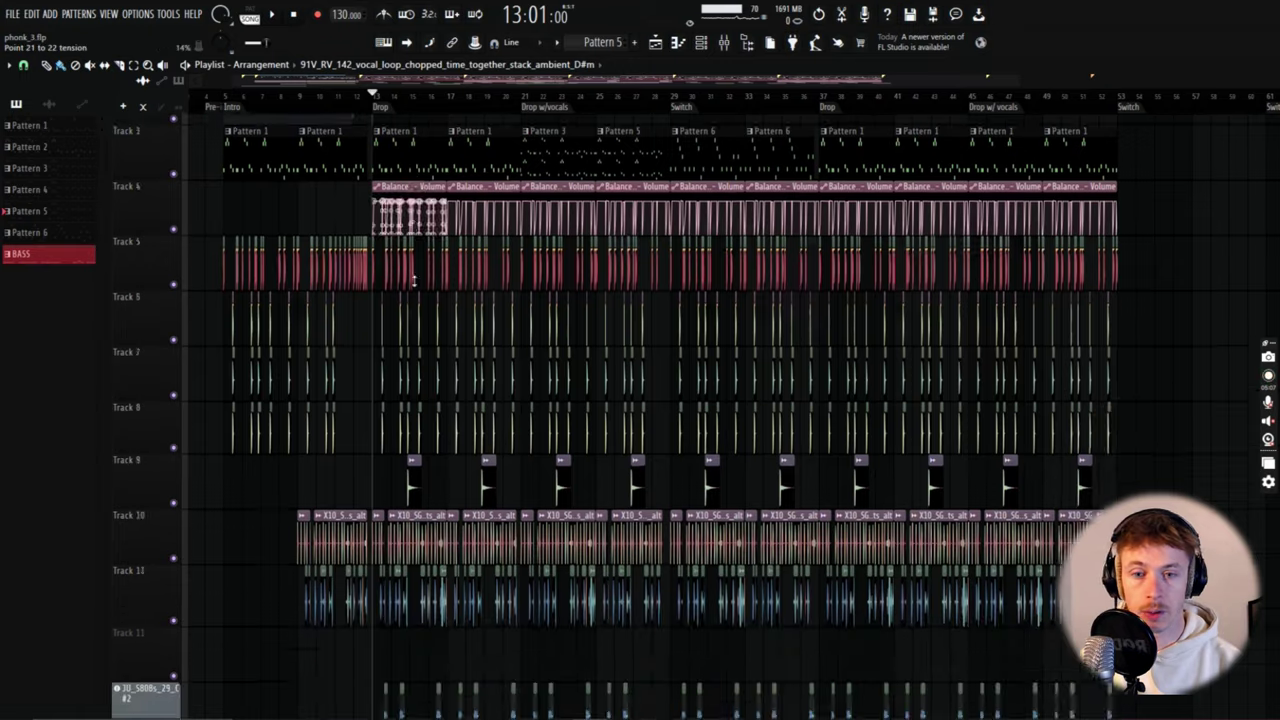
scroll(414, 290, "up", 4)
scroll(409, 300, "up", 3)
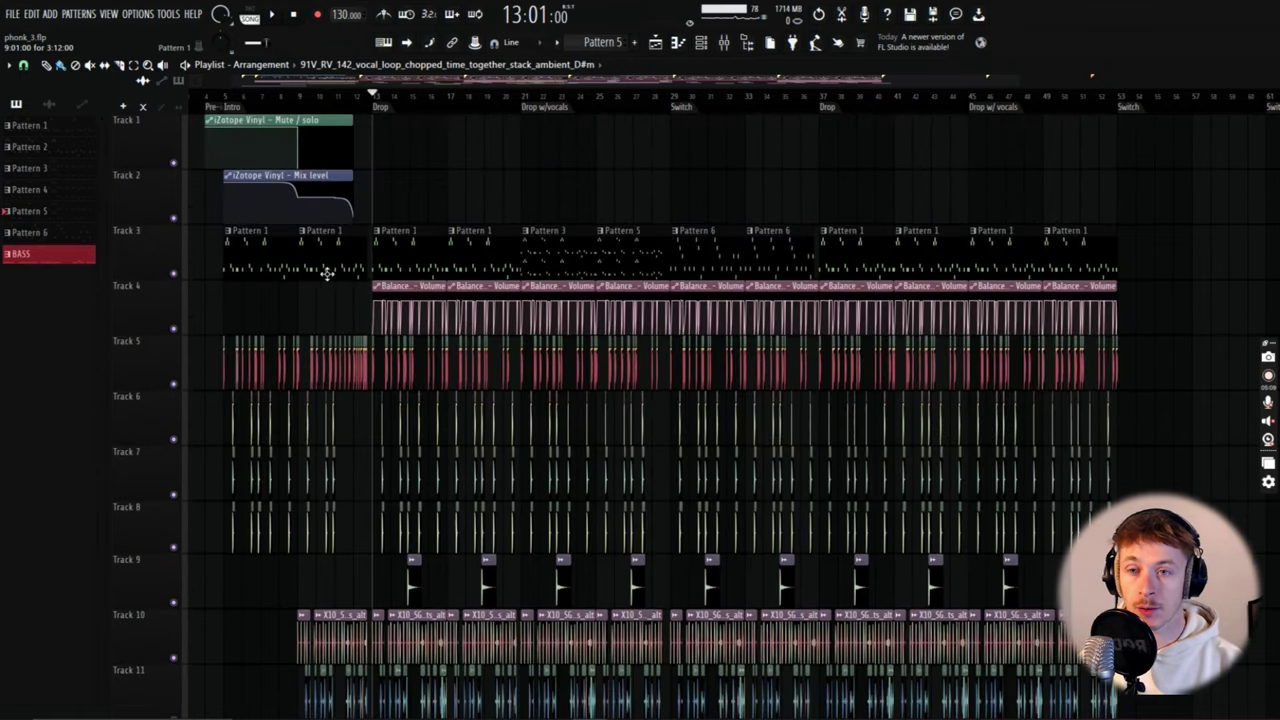
scroll(322, 273, "up", 1)
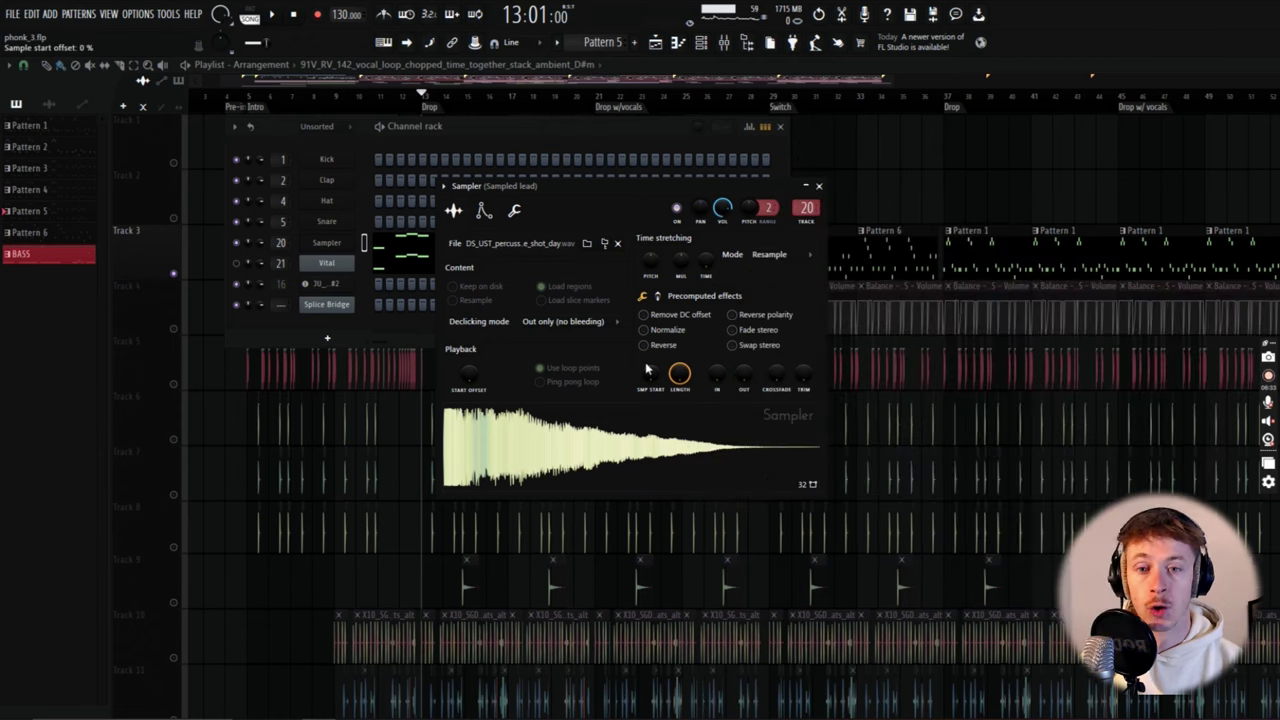
- Preview the sampled lead, show its mixer track, and open its G4–F5 melody in the piano roll
key("F9")
left_click(540, 460)
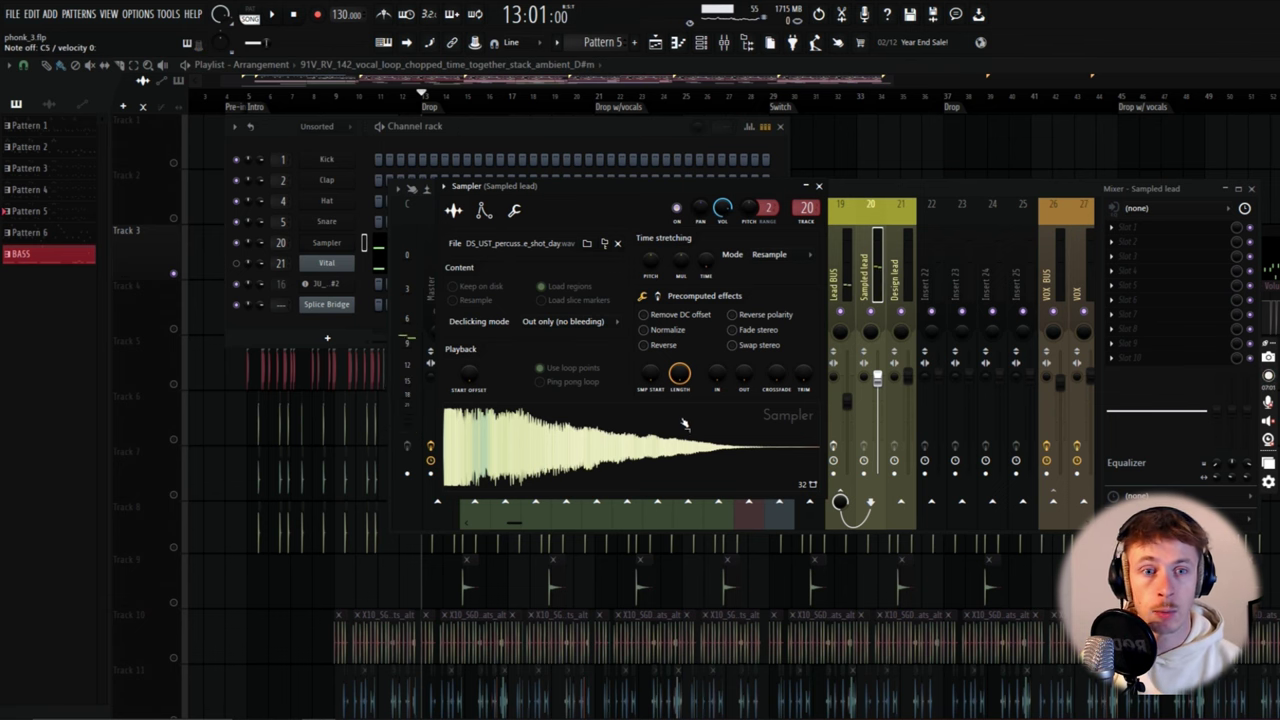
key("F7")
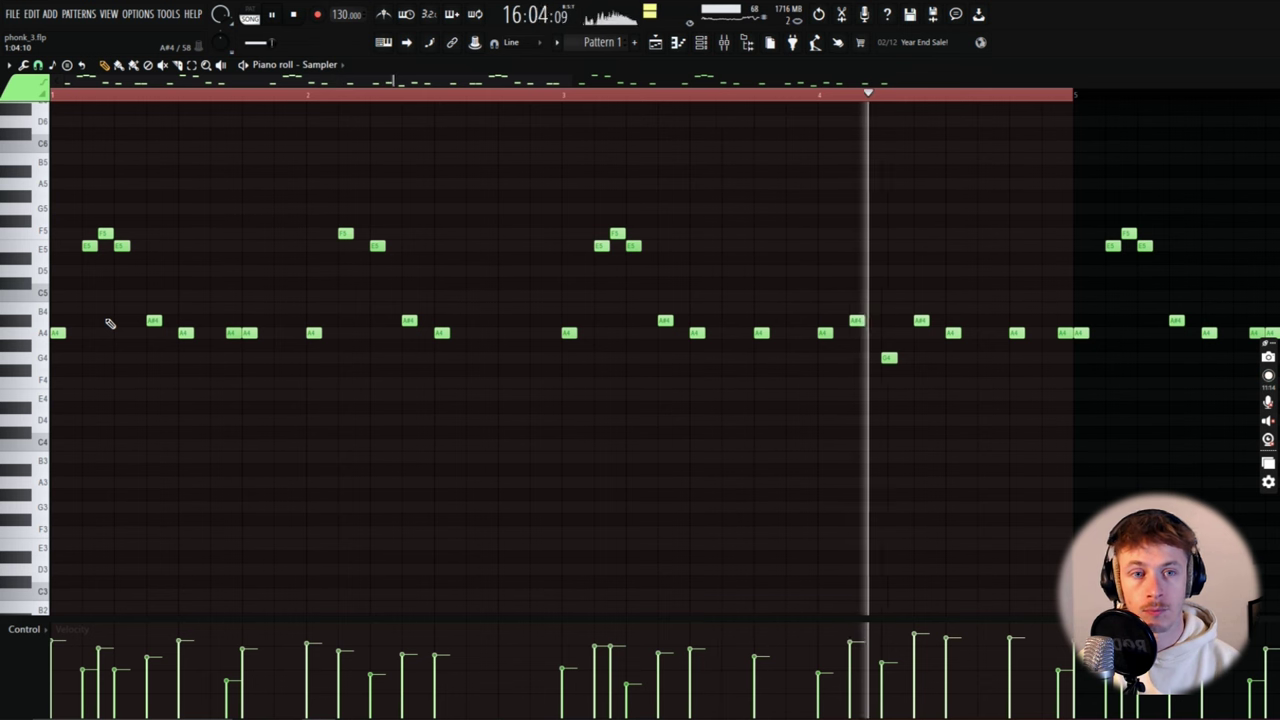
- Stop playback, then play the song again from the start
key("space")
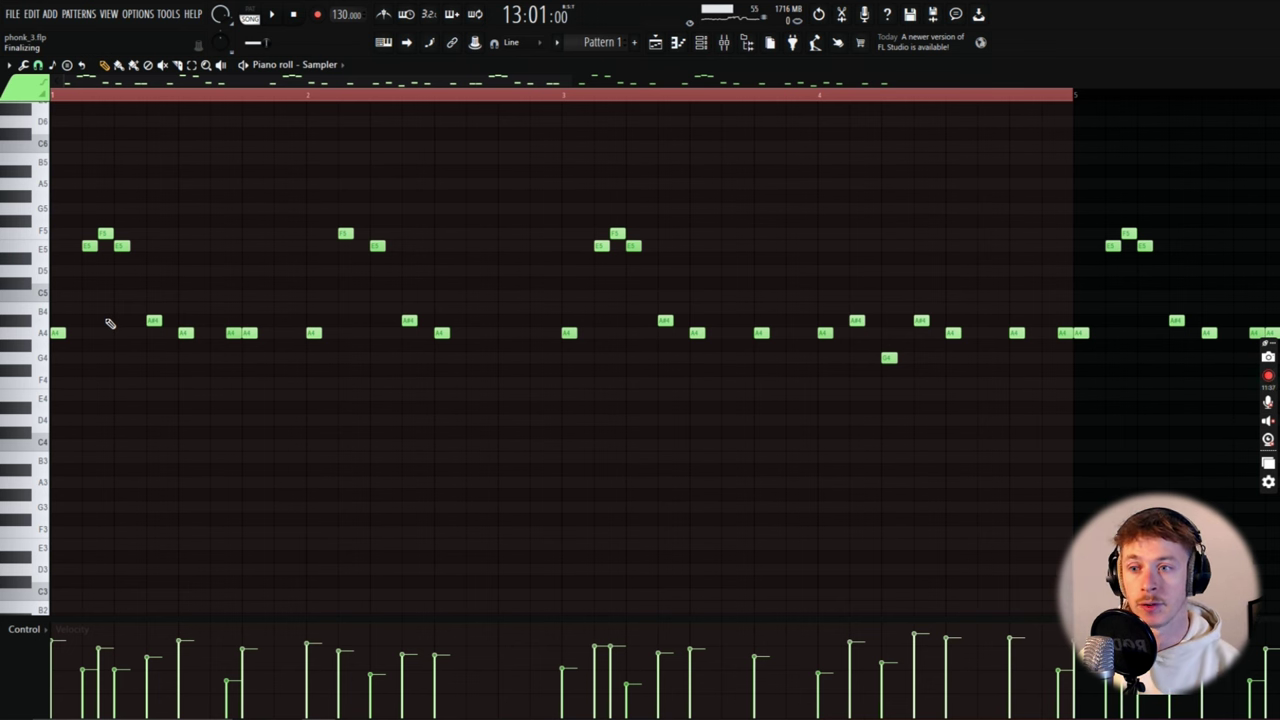
key("space")
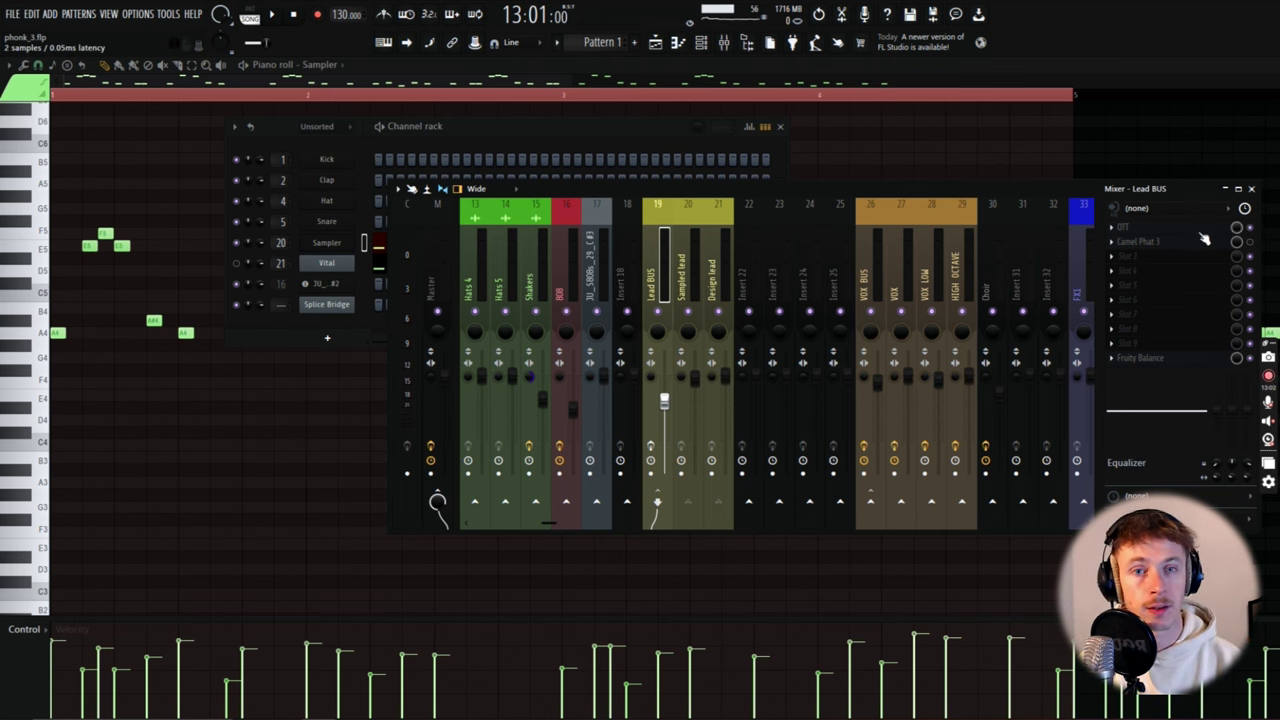
- Enable Camel Phat 3 on the Lead BUS and open its settings window
left_click(1250, 241)
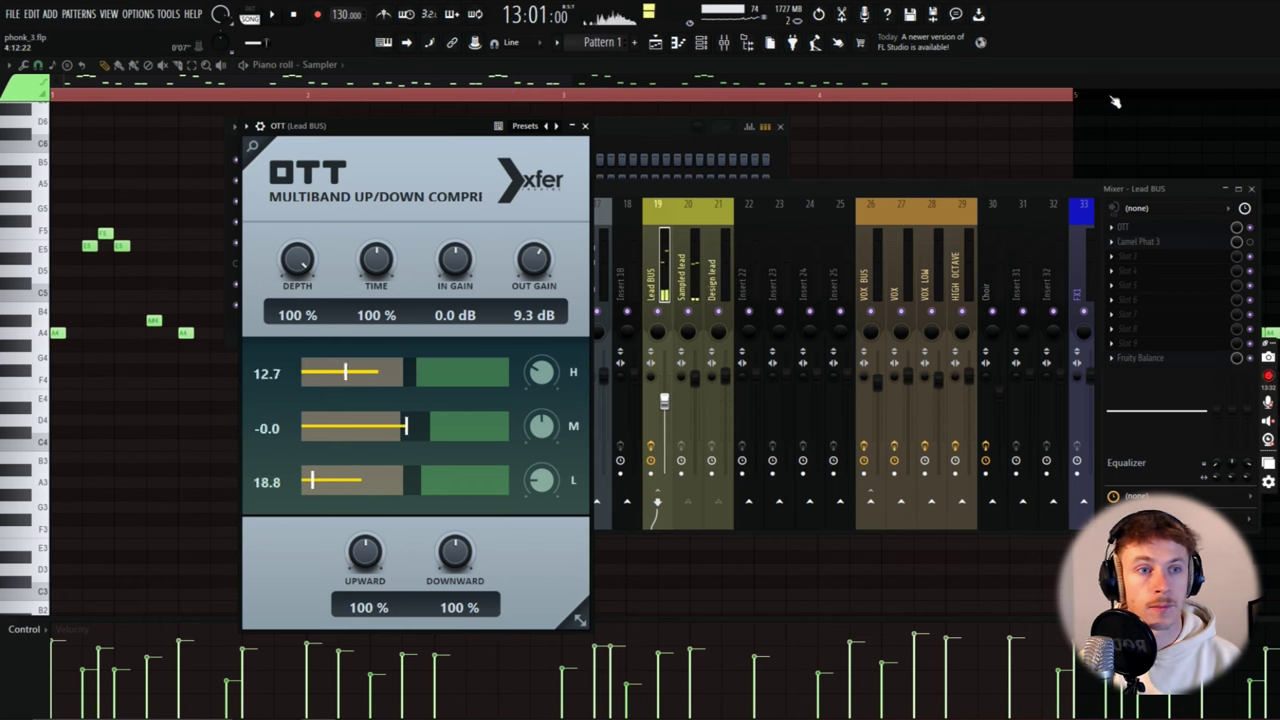
left_click(1138, 241)
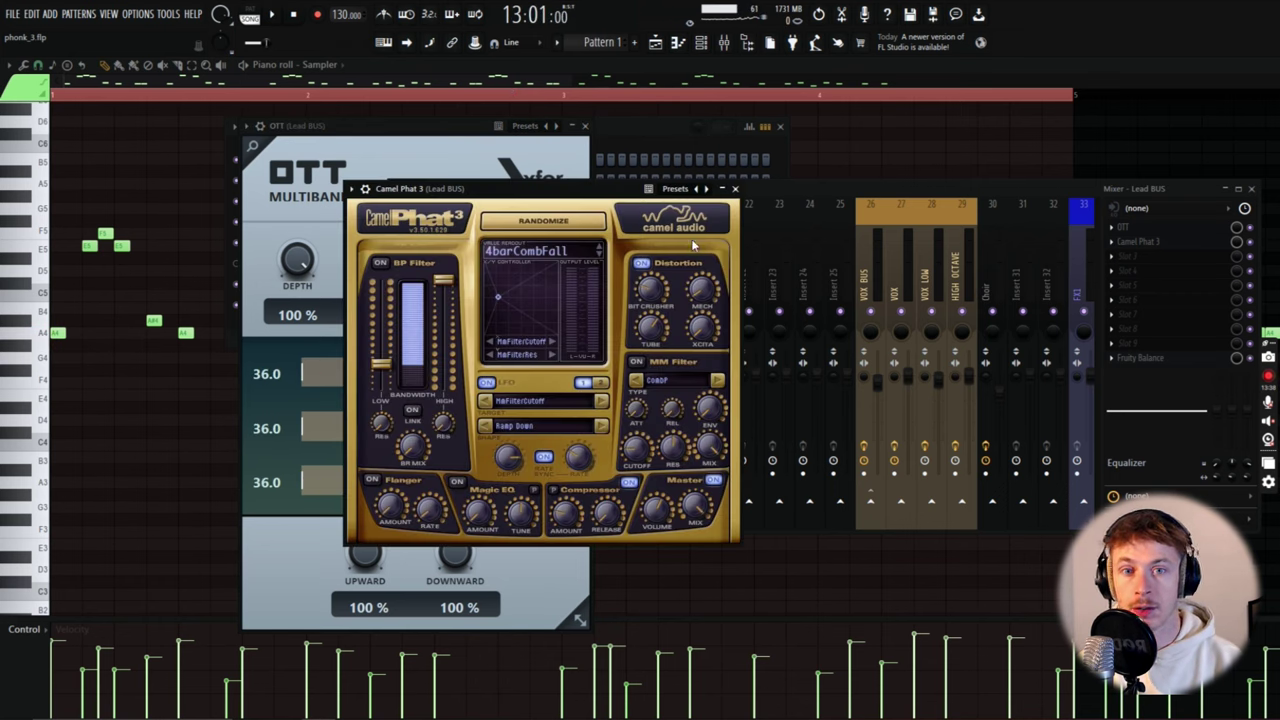
mouse_move(675, 305)
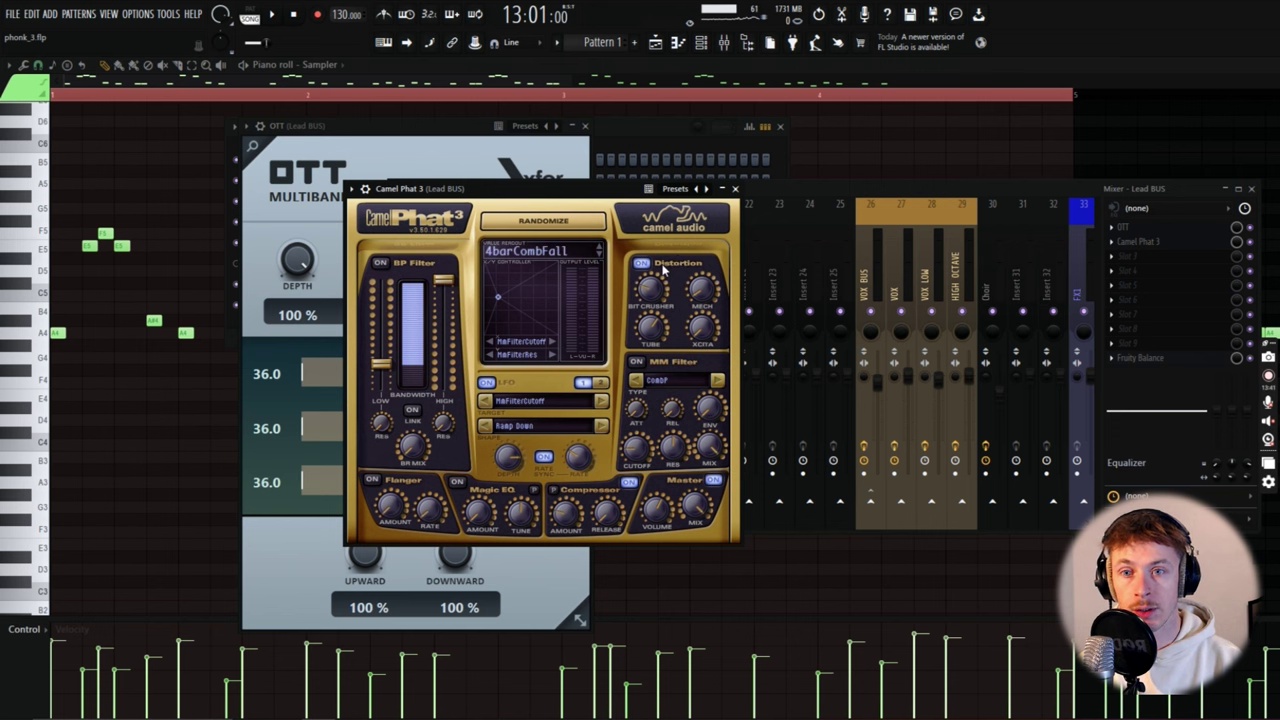
mouse_move(563, 528)
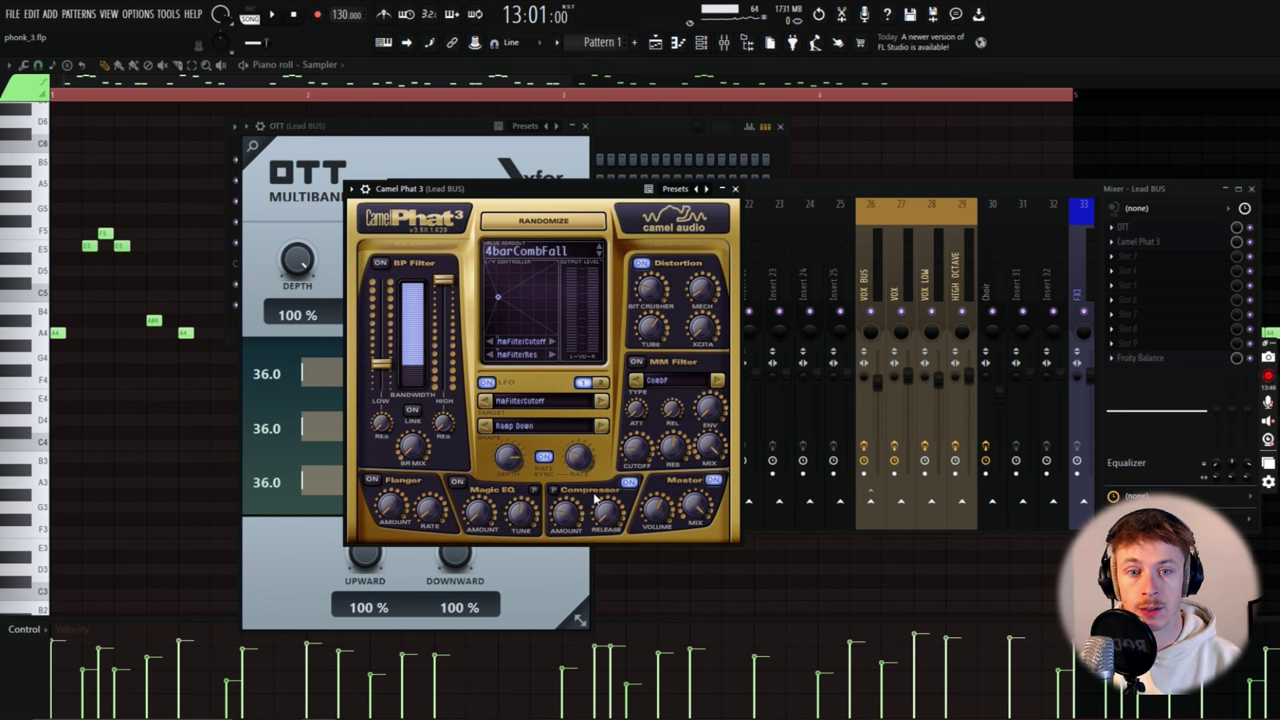
- Bring the mixer forward and play, then stop, the song to hear the Lead BUS
key("F9")
key("space")
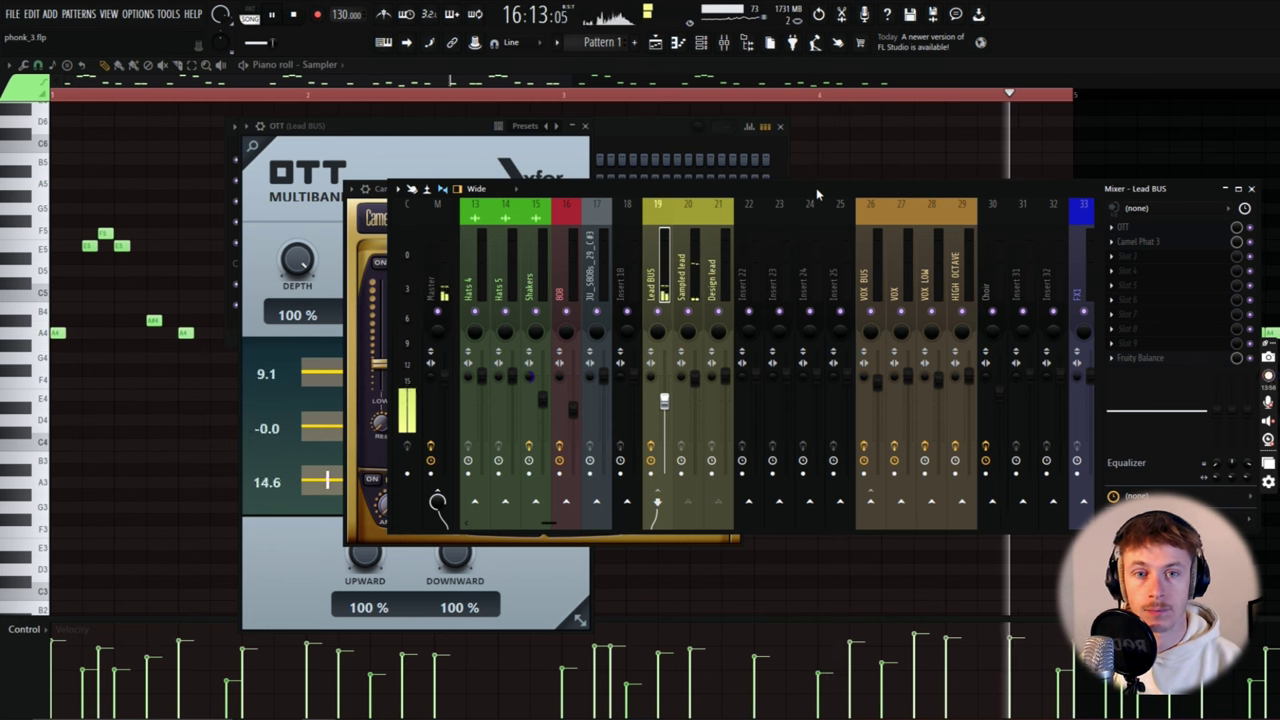
key("space")
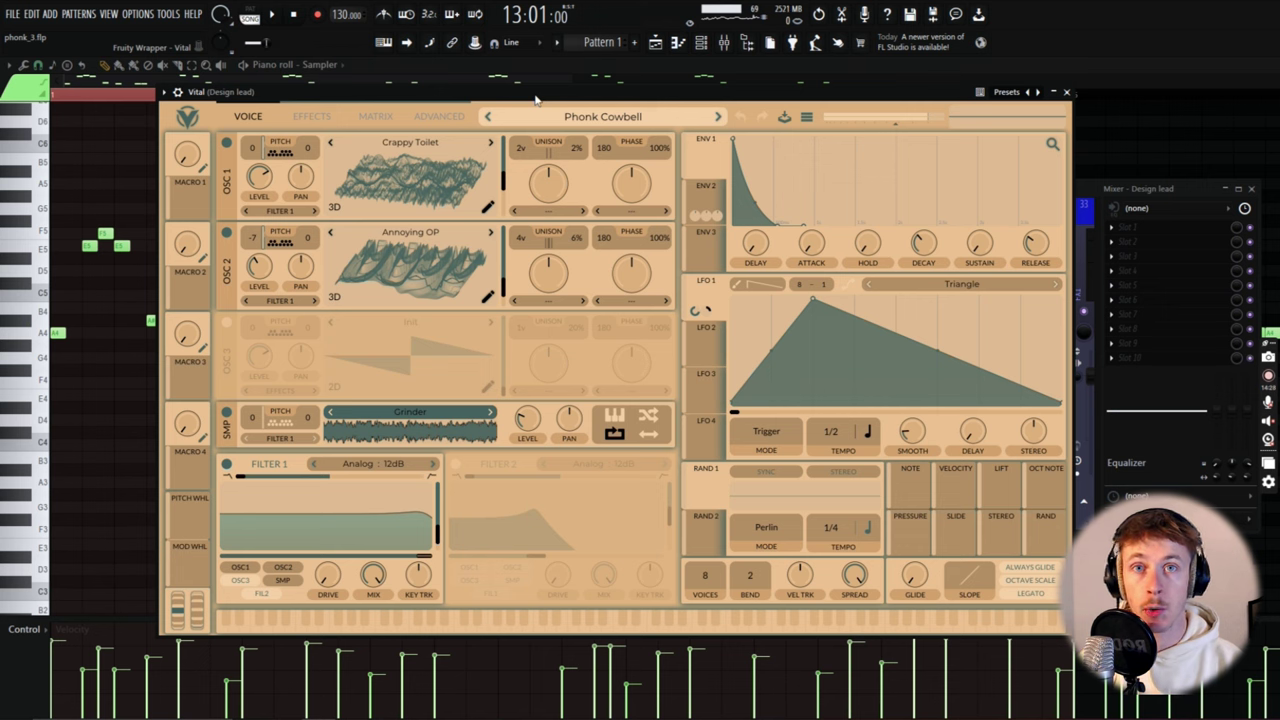
- Turn off Chorus and Compressor in the Phonk Cowbell patch's Vital effects, then stop playback
left_click_drag(536, 96, 540, 102)
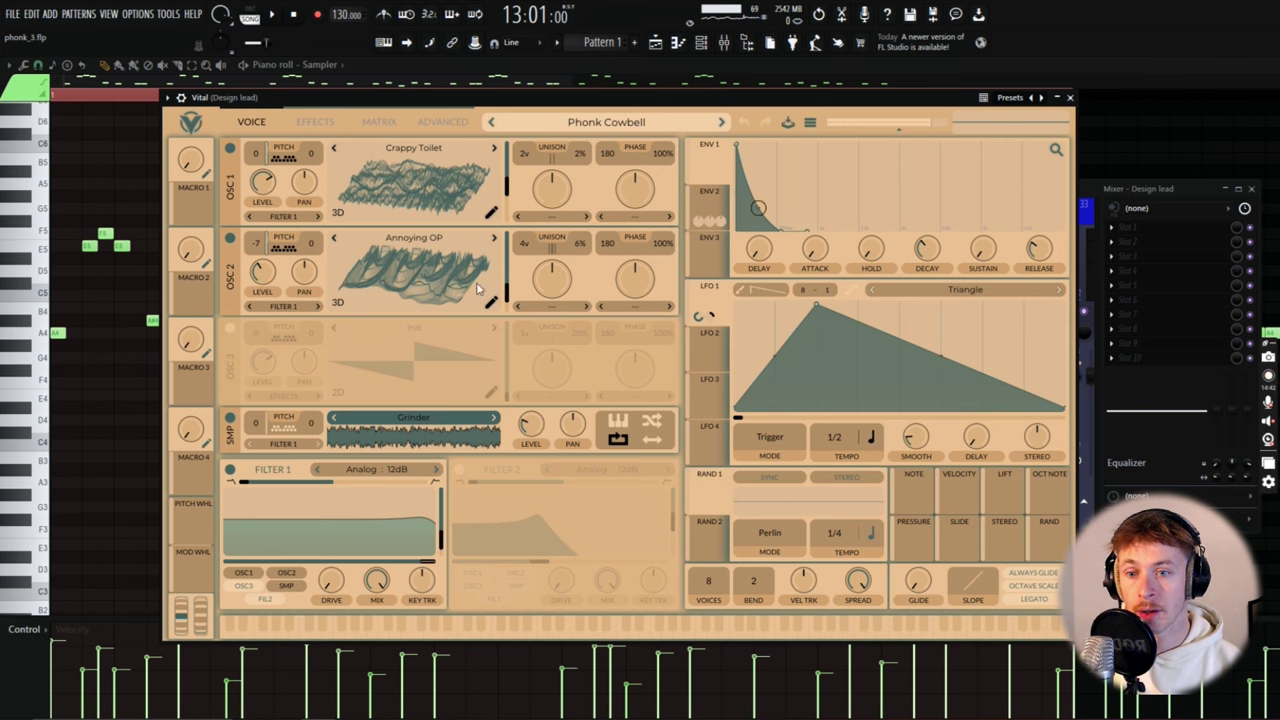
left_click(314, 122)
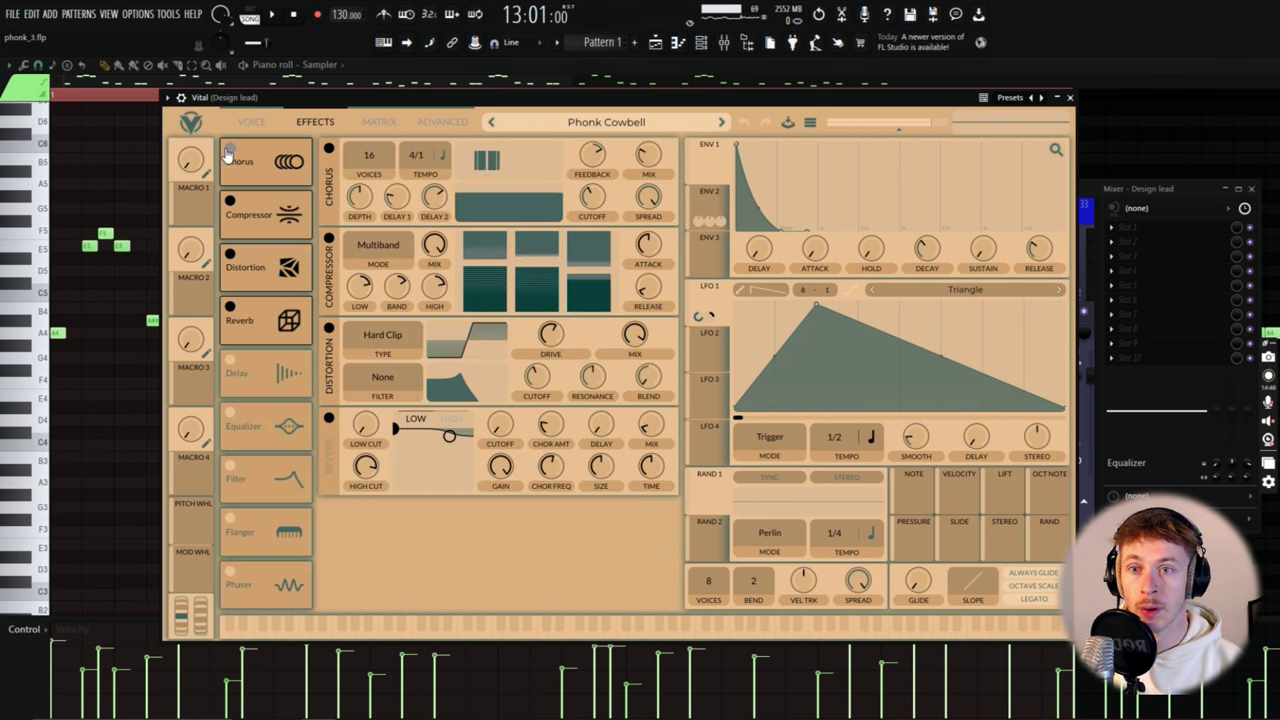
left_click(229, 150)
left_click(229, 201)
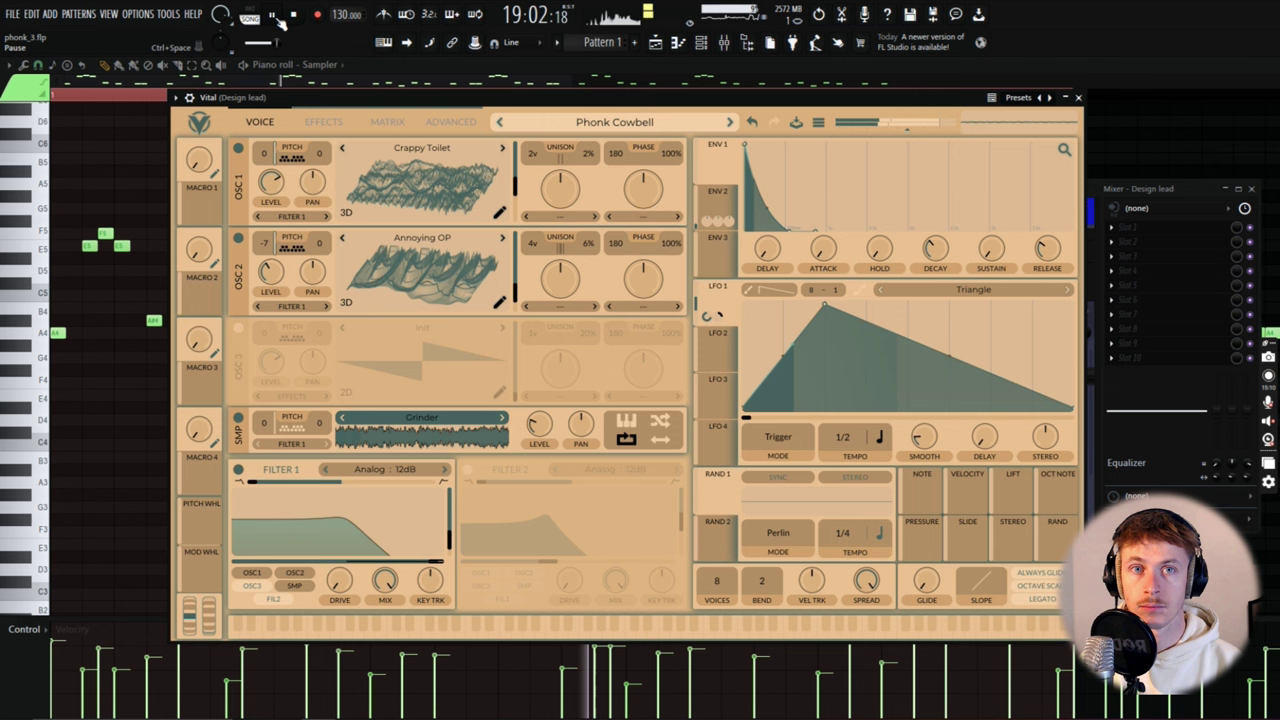
left_click(278, 17)
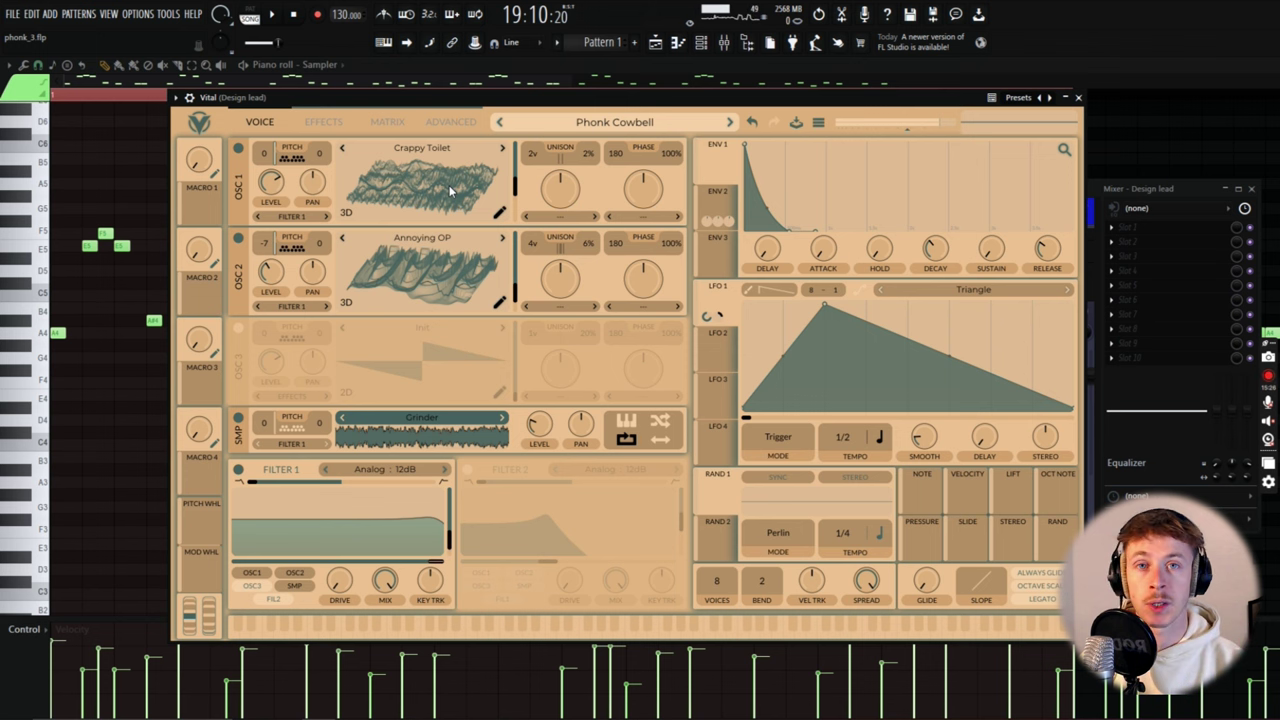
- Undo, set OSC 2 pitch to -7, audition, and lower Env 2's OSC 1 level modulation to 5.7
key("ctrl+z")
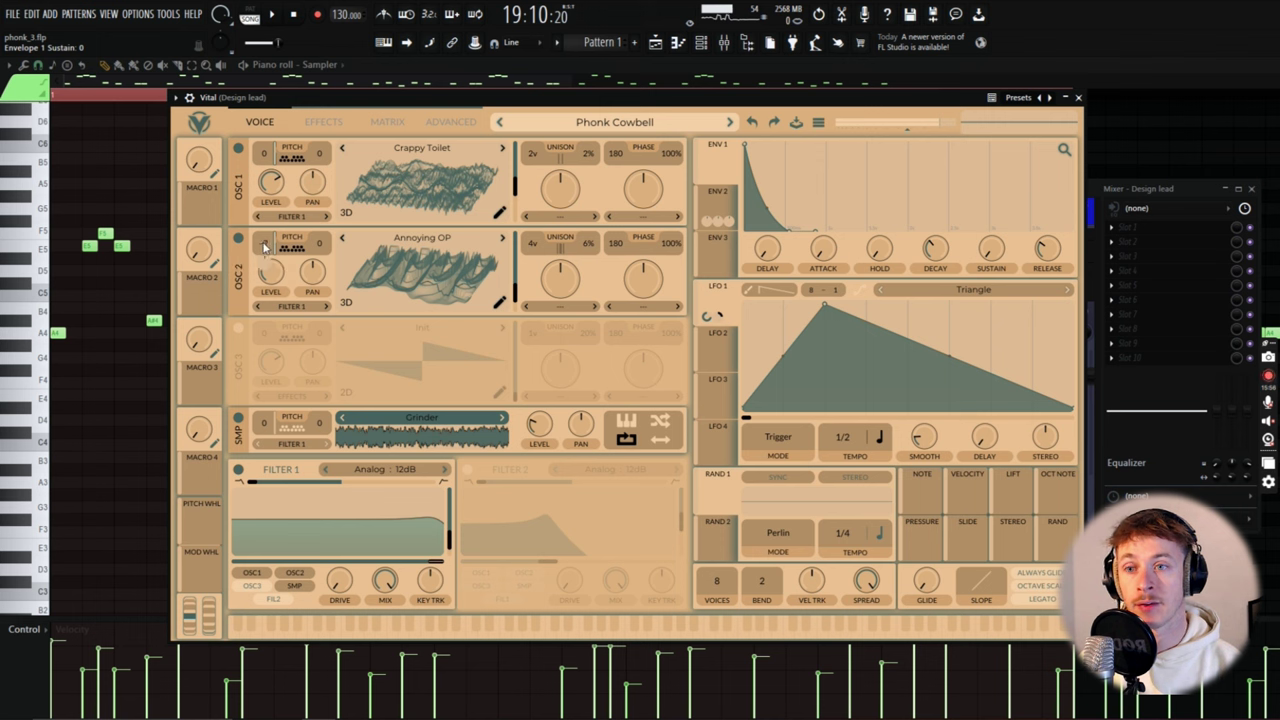
scroll(266, 248, "down", 7)
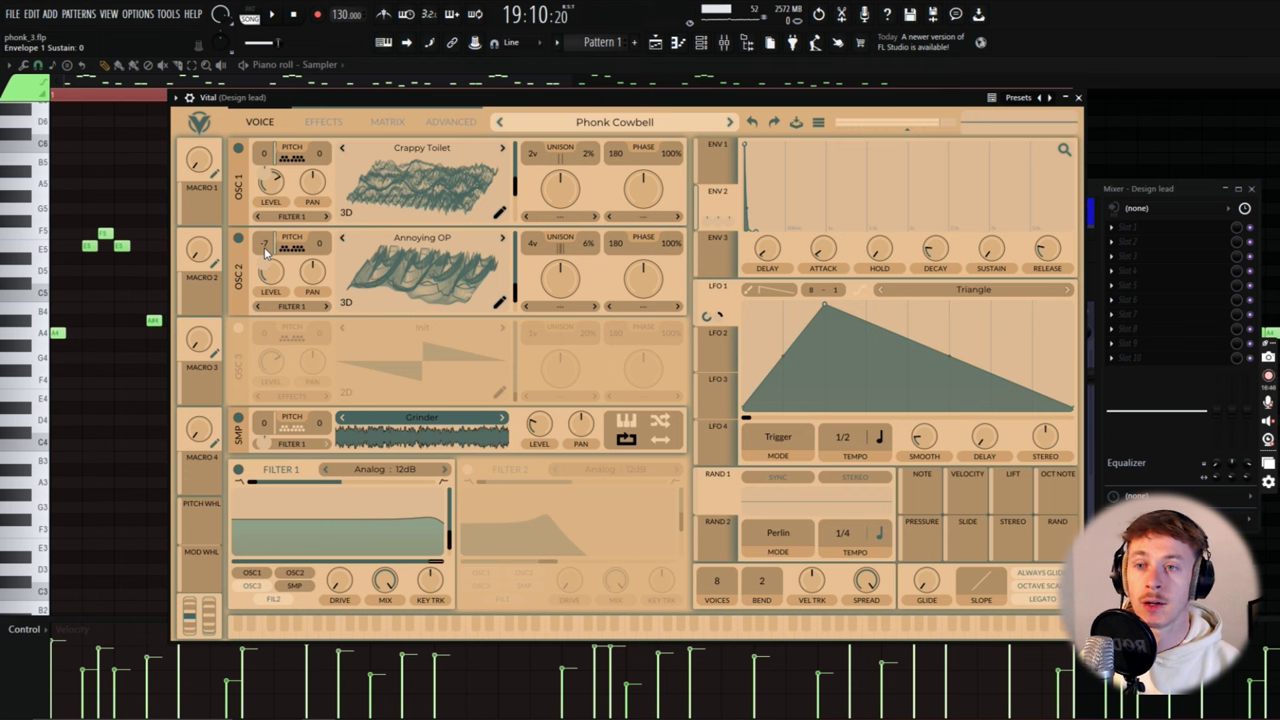
mouse_move(265, 176)
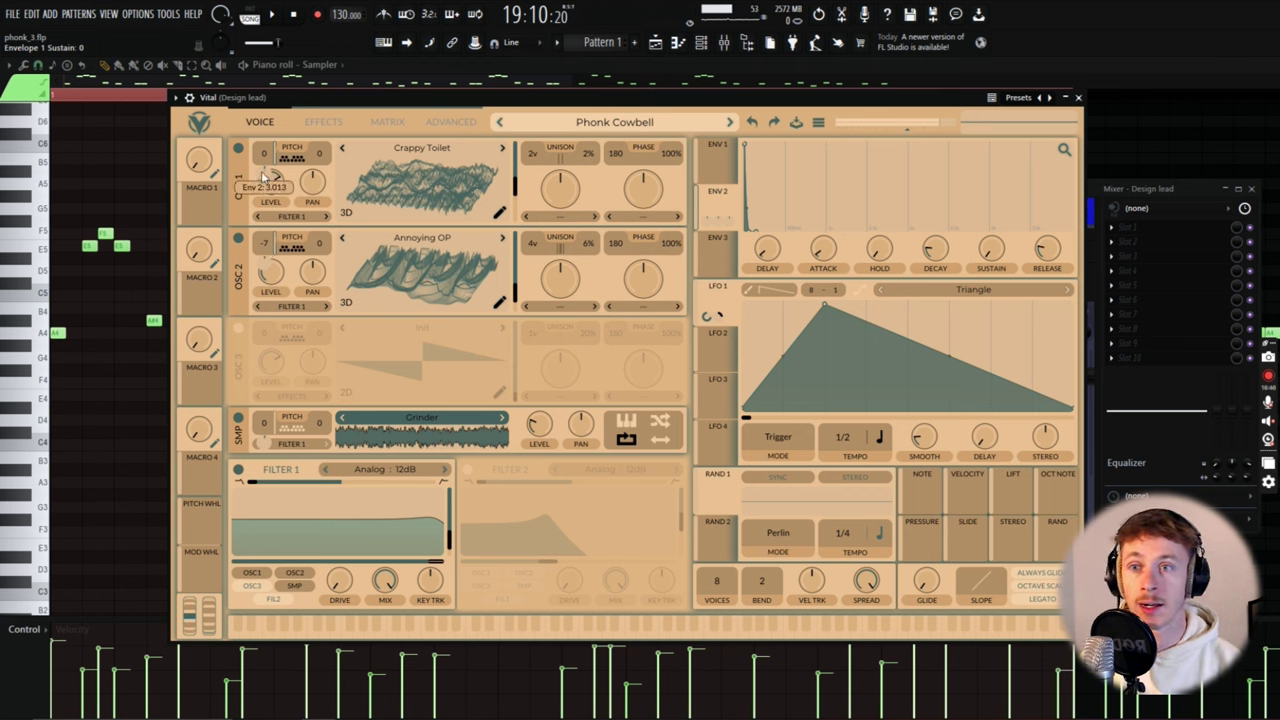
left_click(271, 14)
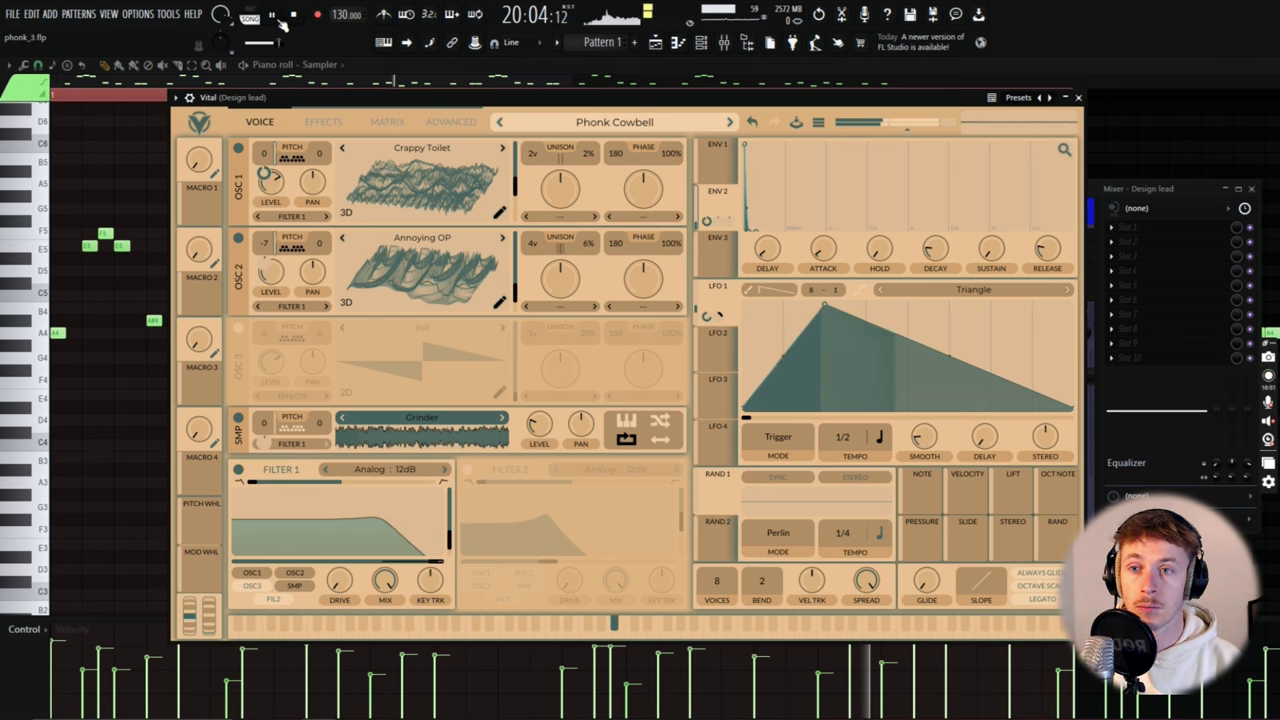
key("space")
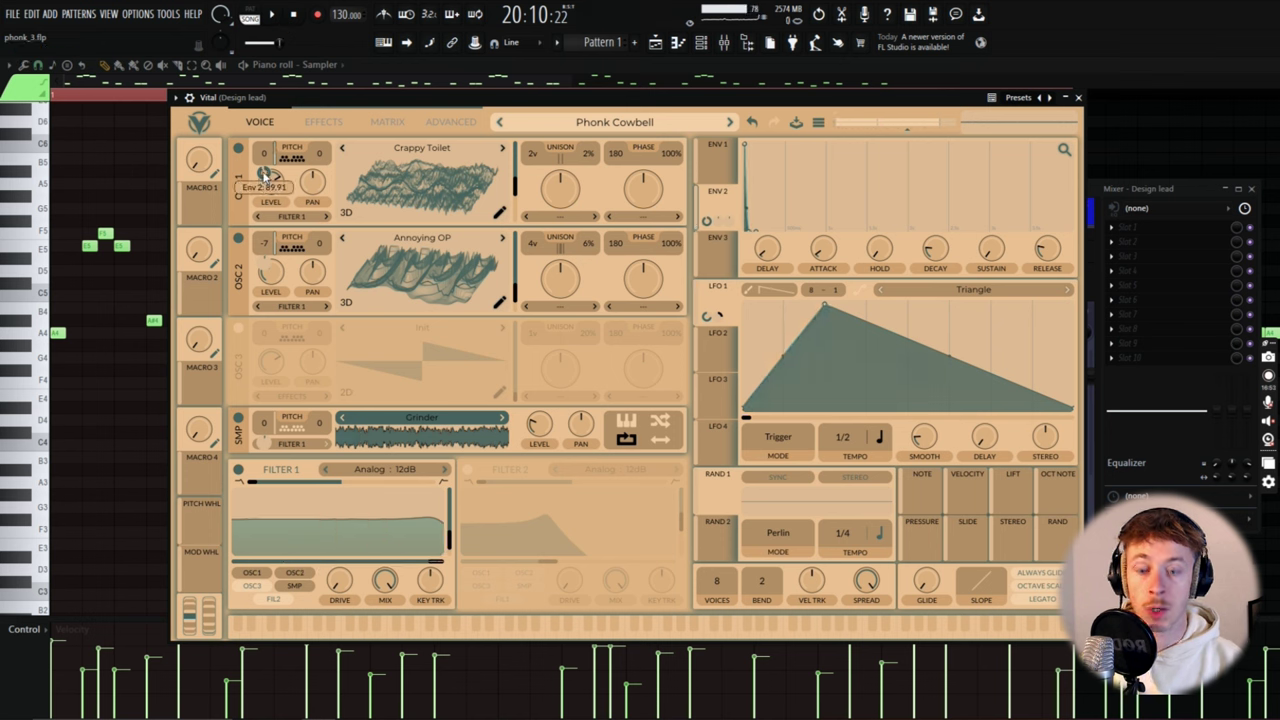
left_click_drag(265, 173, 266, 180)
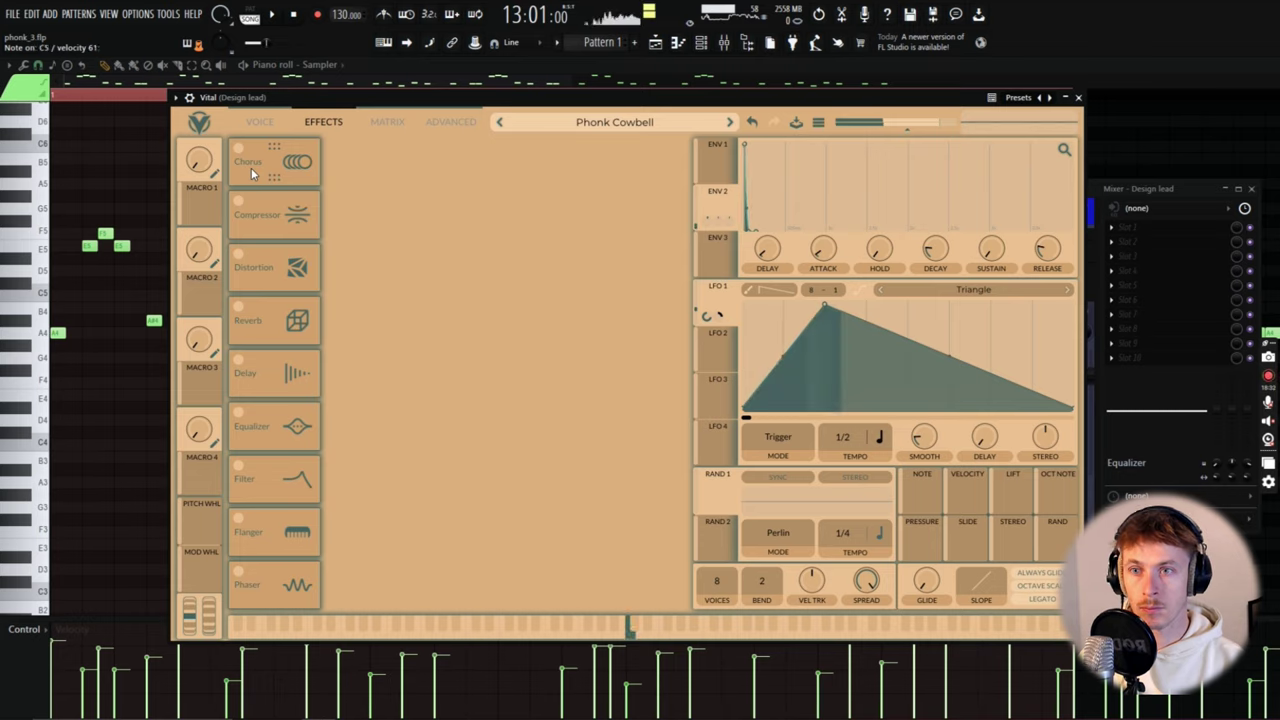
- Turn Vital's Chorus, Compressor, Distortion and Reverb back on, adjust distortion drive, and close Vital
left_click(246, 164)
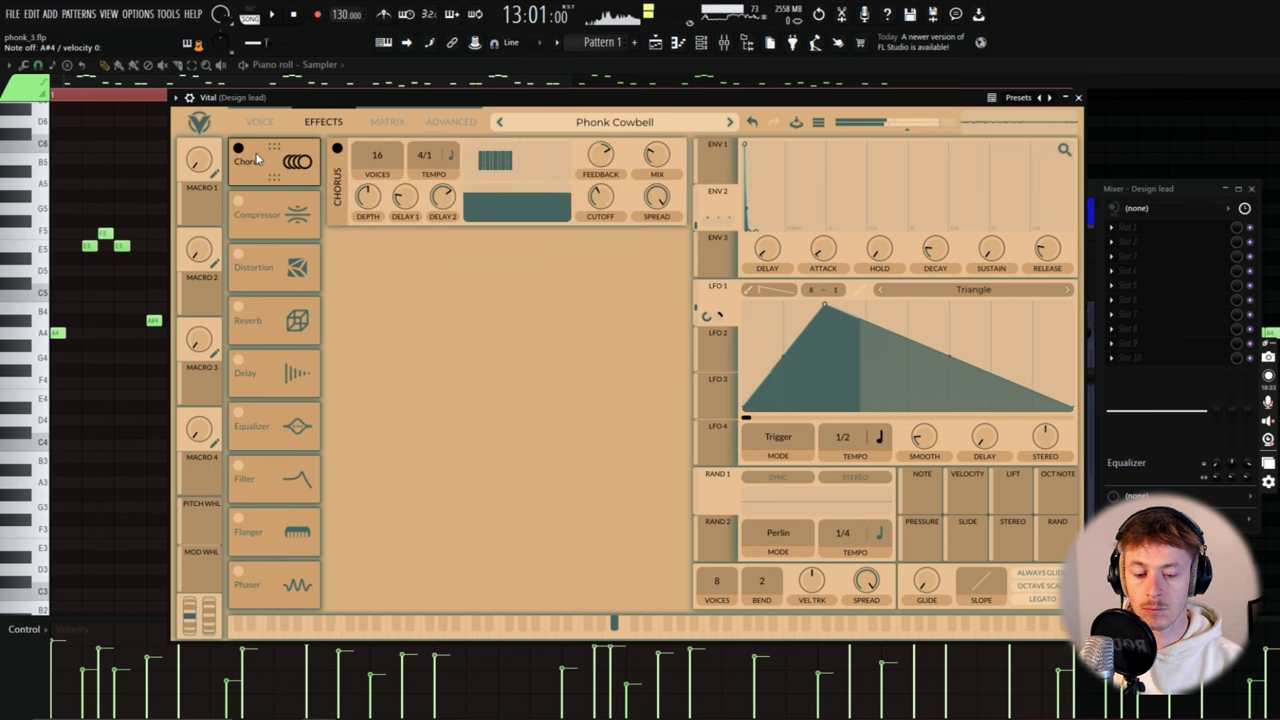
left_click(237, 205)
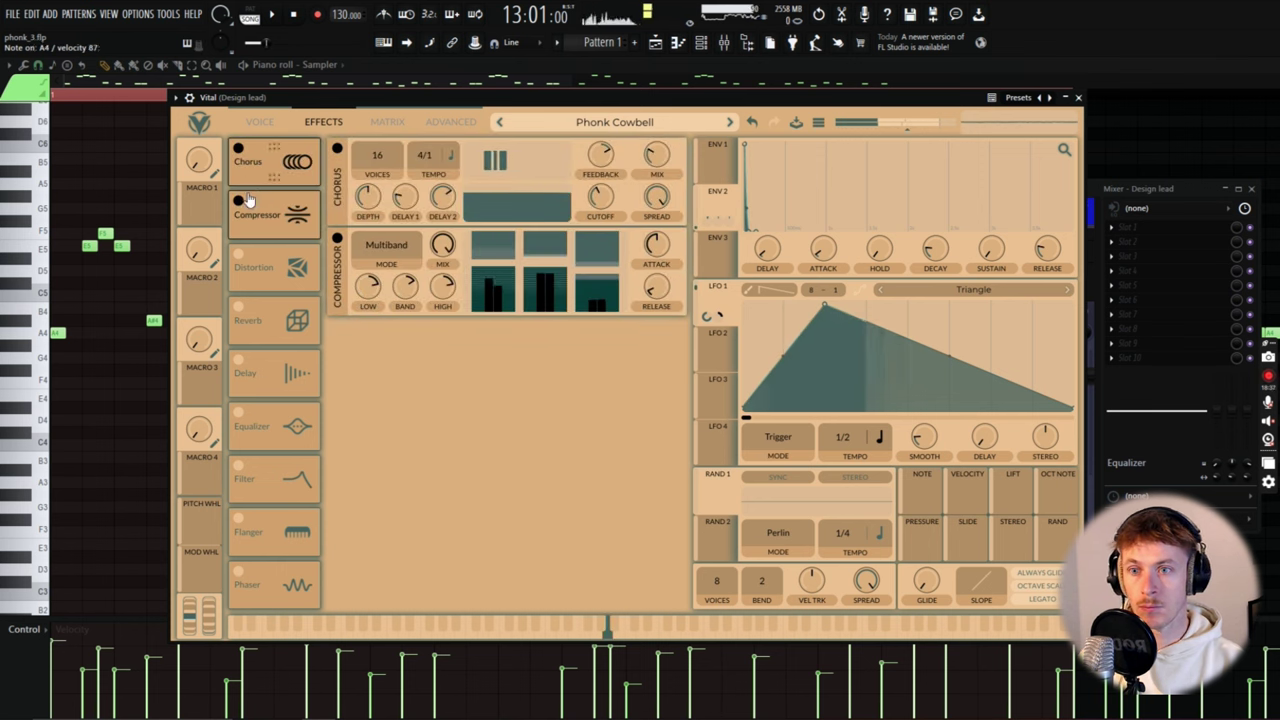
left_click(238, 257)
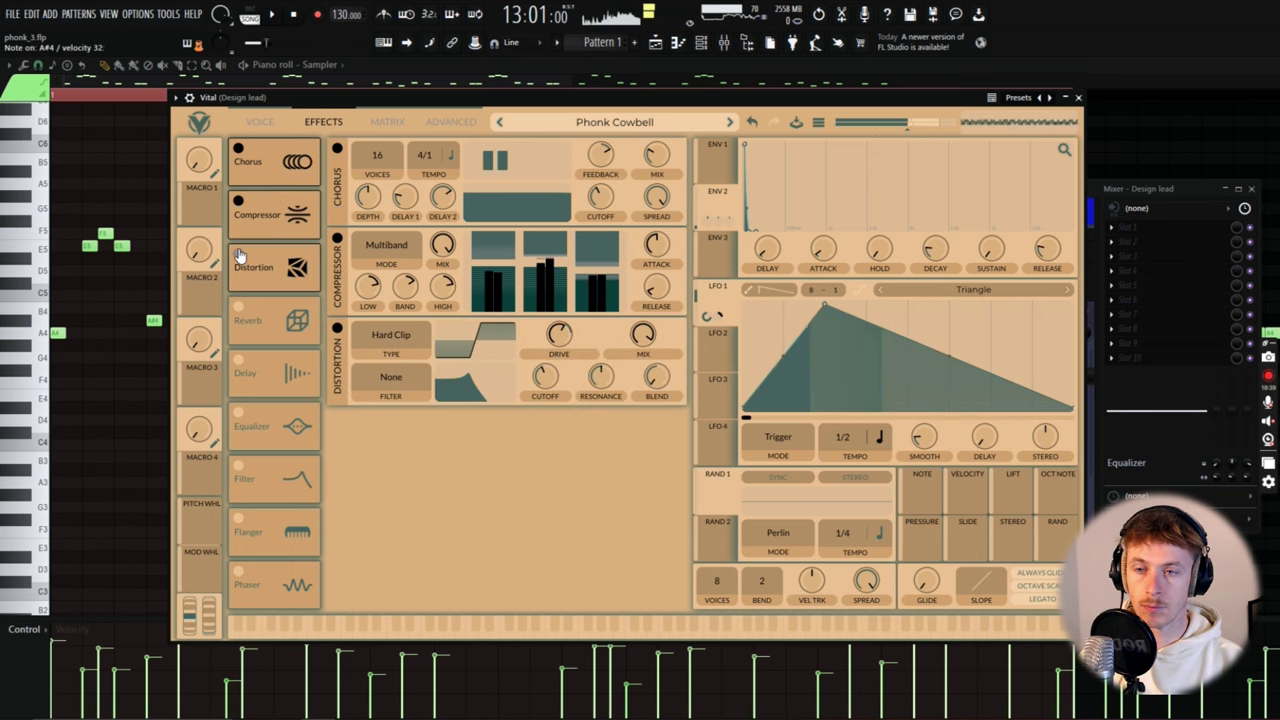
left_click(238, 309)
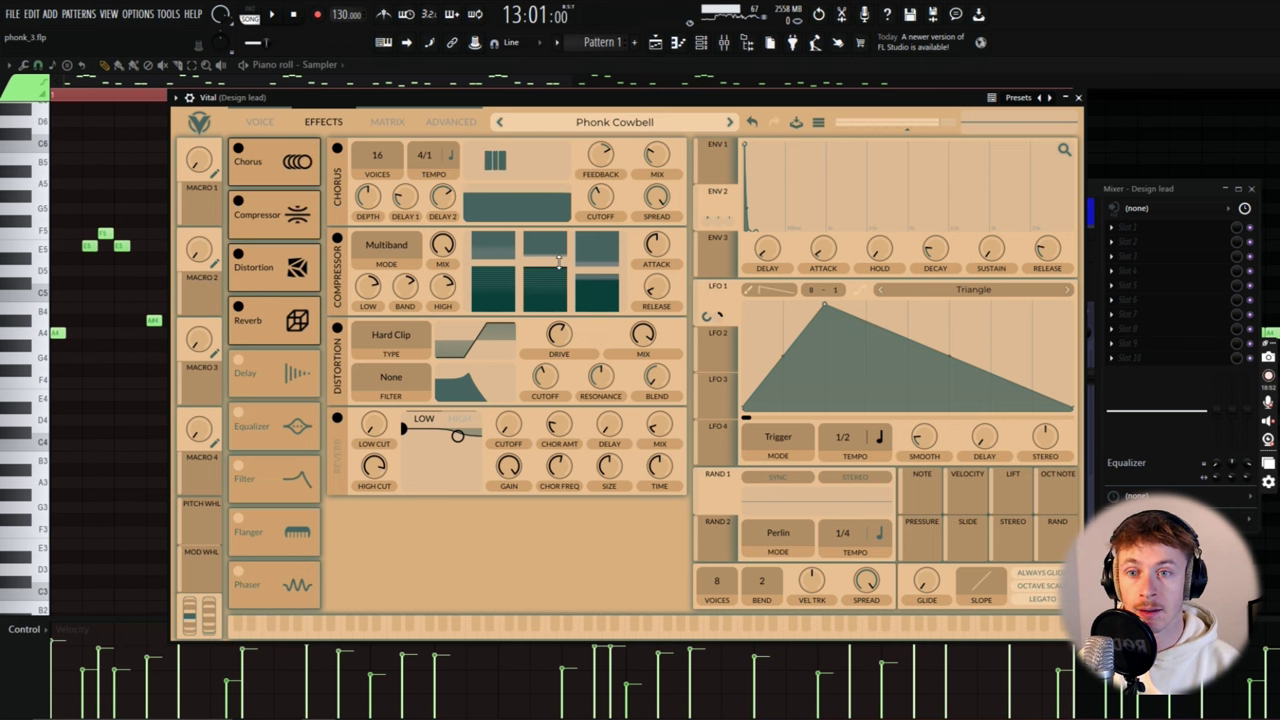
mouse_move(559, 336)
left_mouse_down()
mouse_move(559, 322)
mouse_move(560, 340)
left_mouse_up()
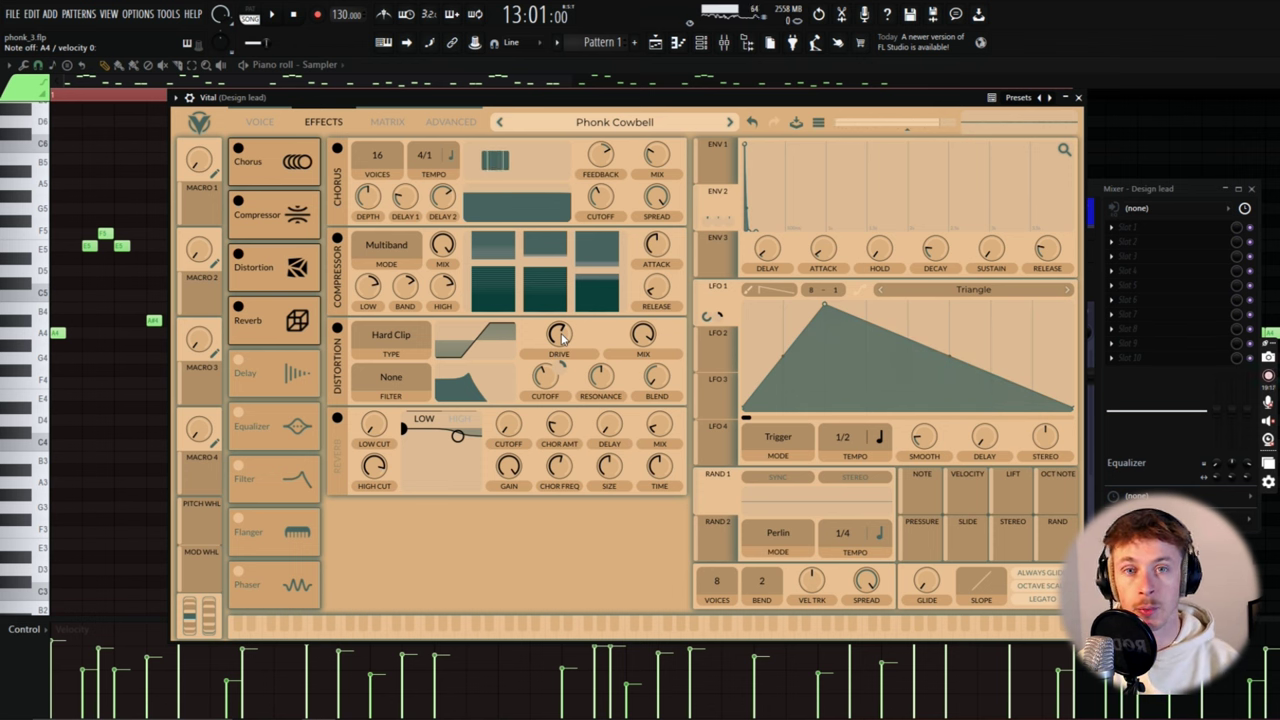
key("Escape")
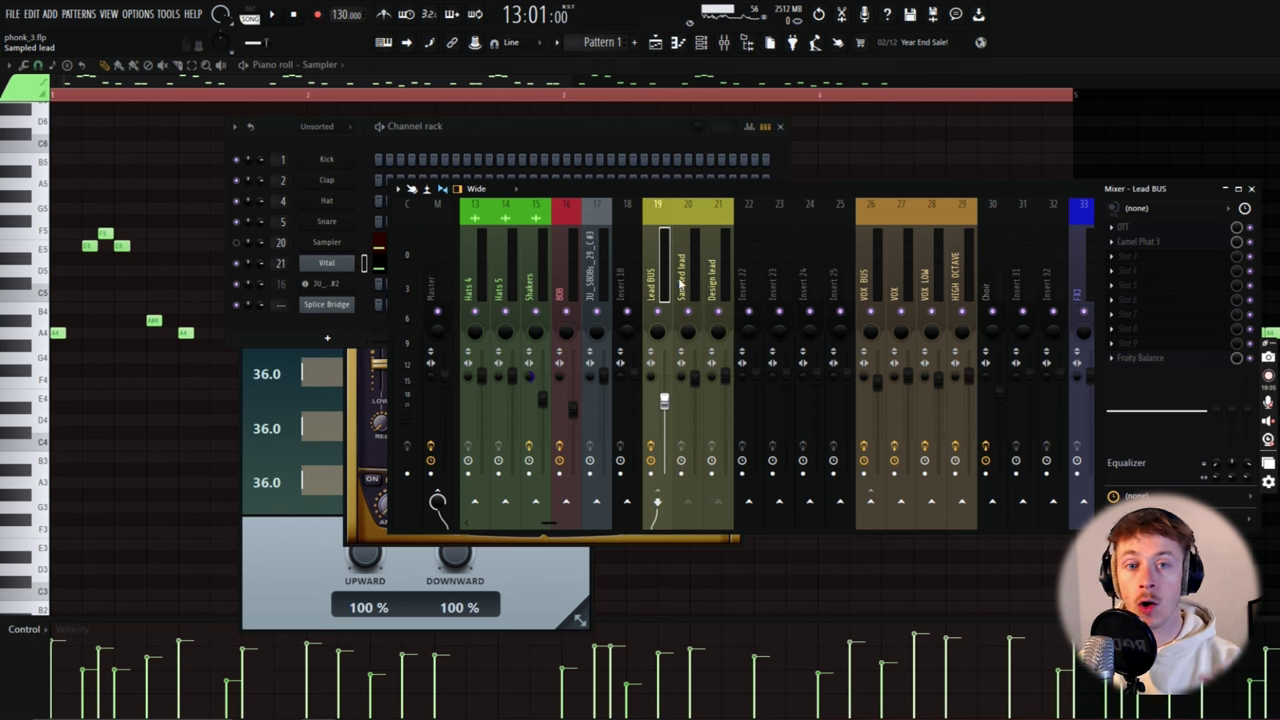
- Play the song to hear the processed lead while bringing the channel rack and mixer forward
left_click(271, 14)
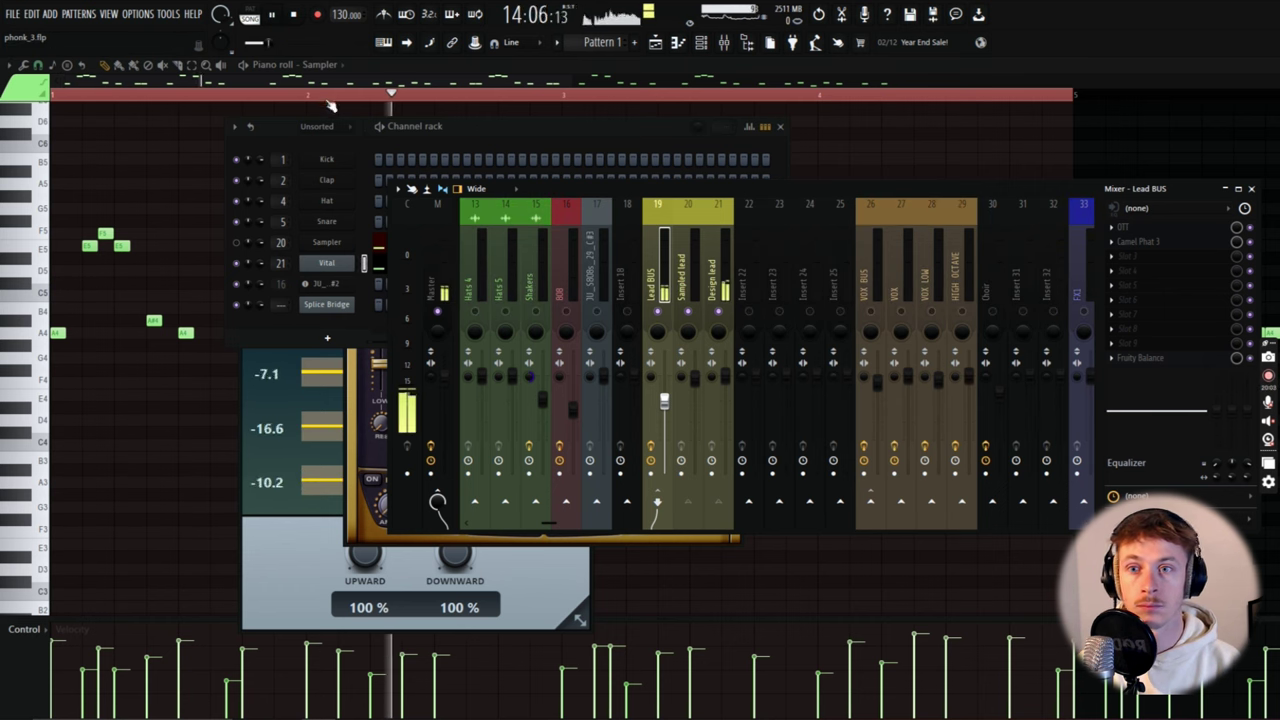
left_click(255, 277)
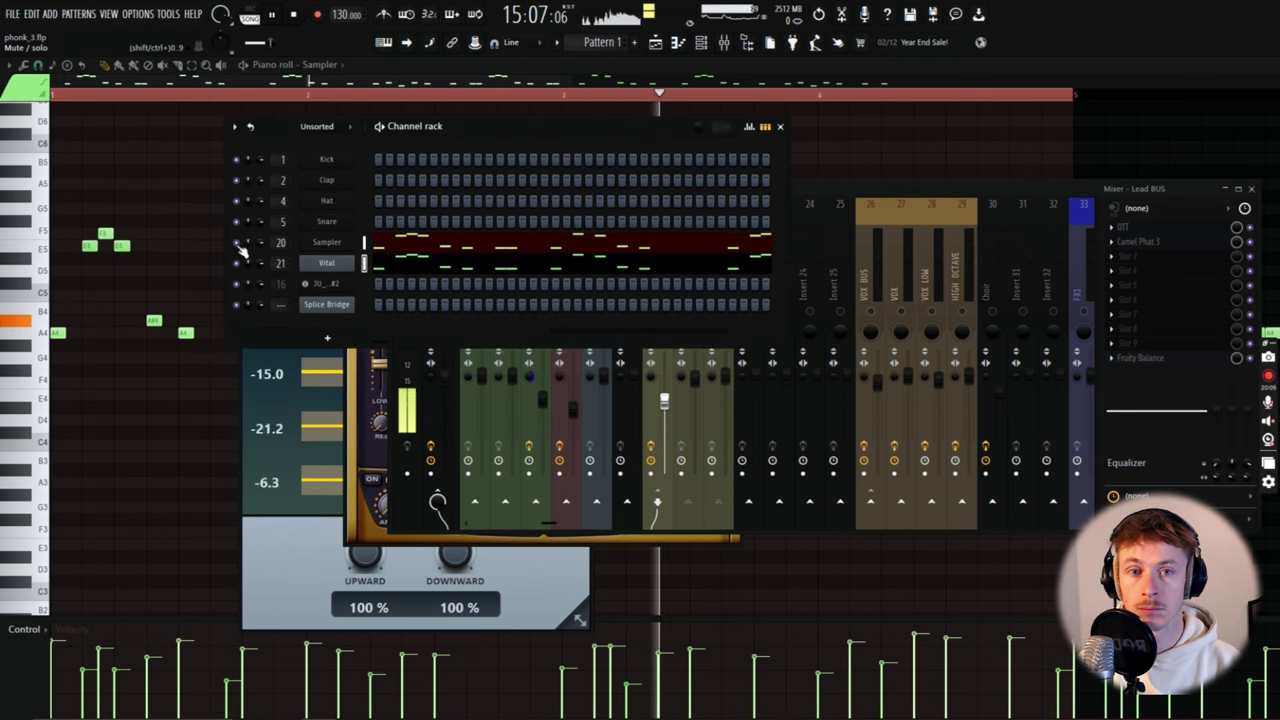
left_click(846, 215)
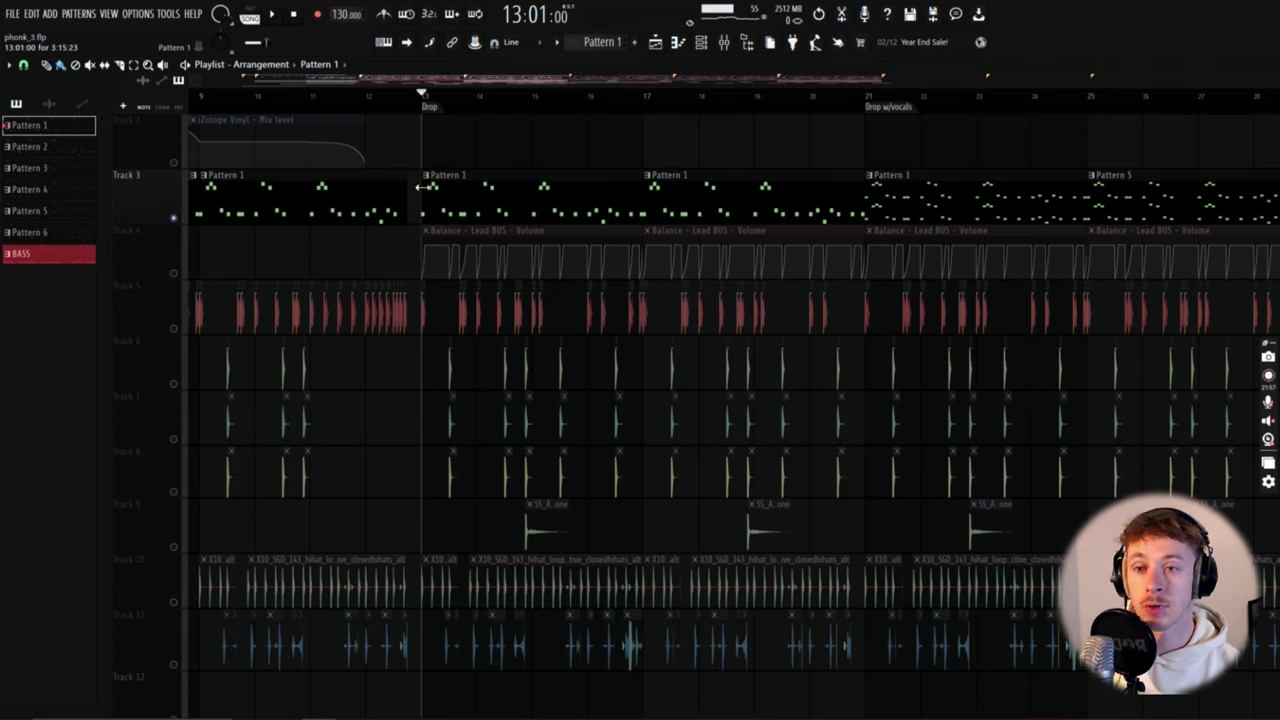
- Unmute Tracks 6, 7 and 8, then play the drop and stop playback
scroll(176, 334, "down", 1)
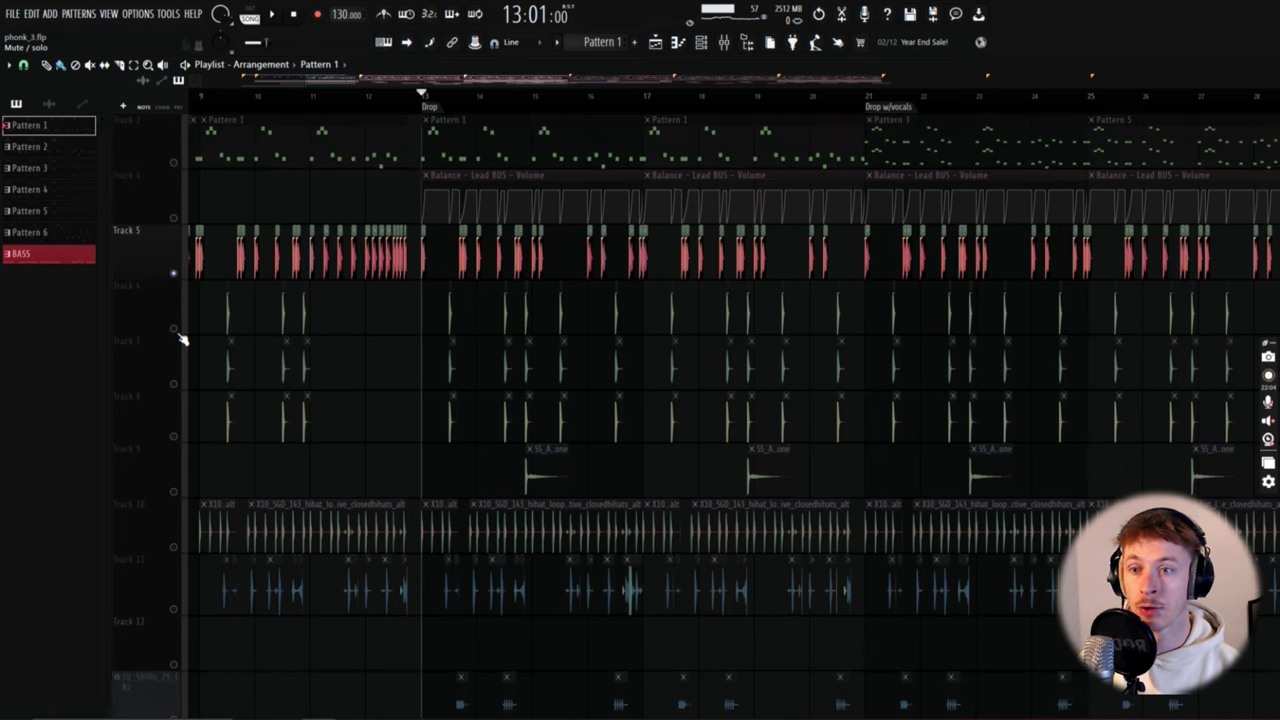
left_click(173, 328)
left_click(173, 383)
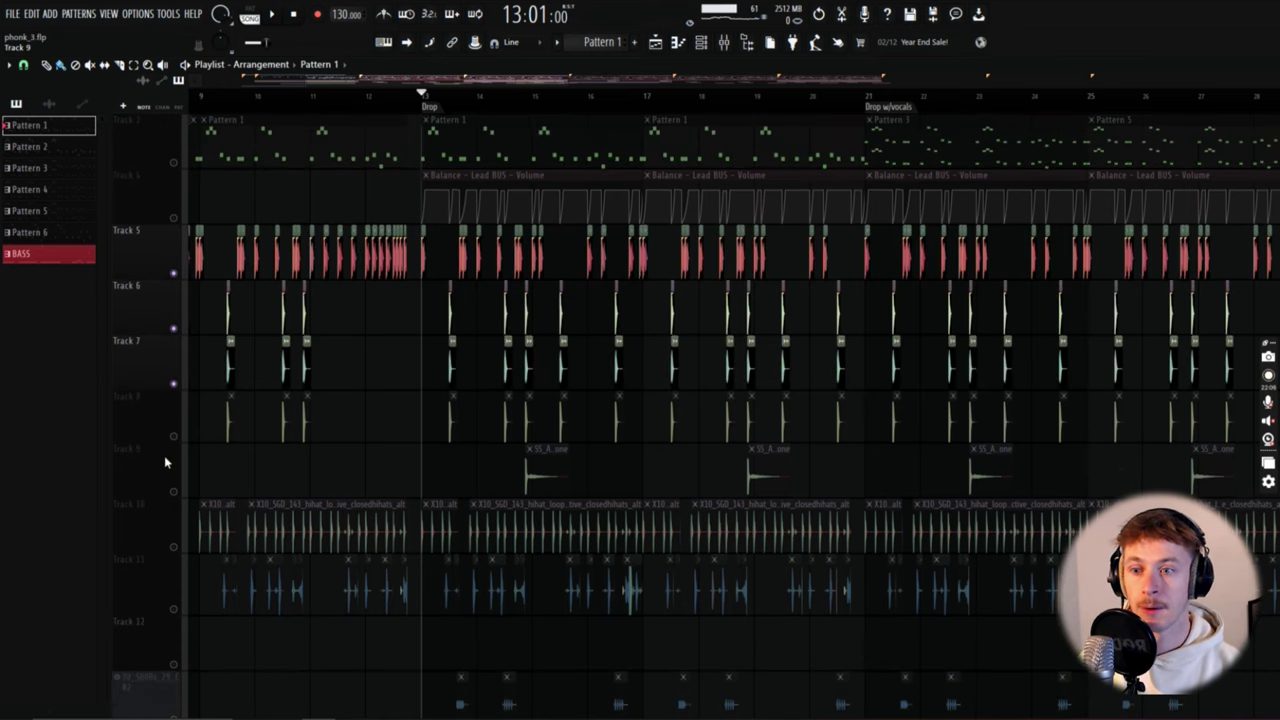
left_click(173, 436)
scroll(623, 366, "up", 5)
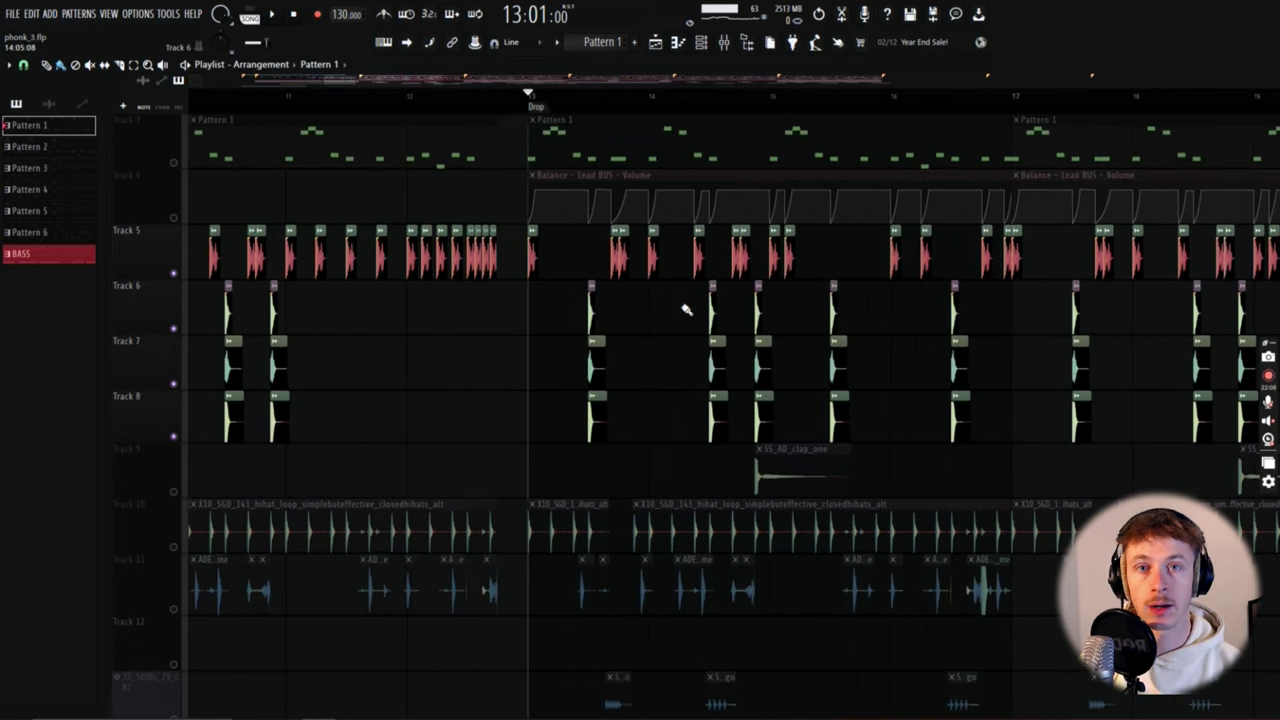
scroll(686, 310, "down", 1)
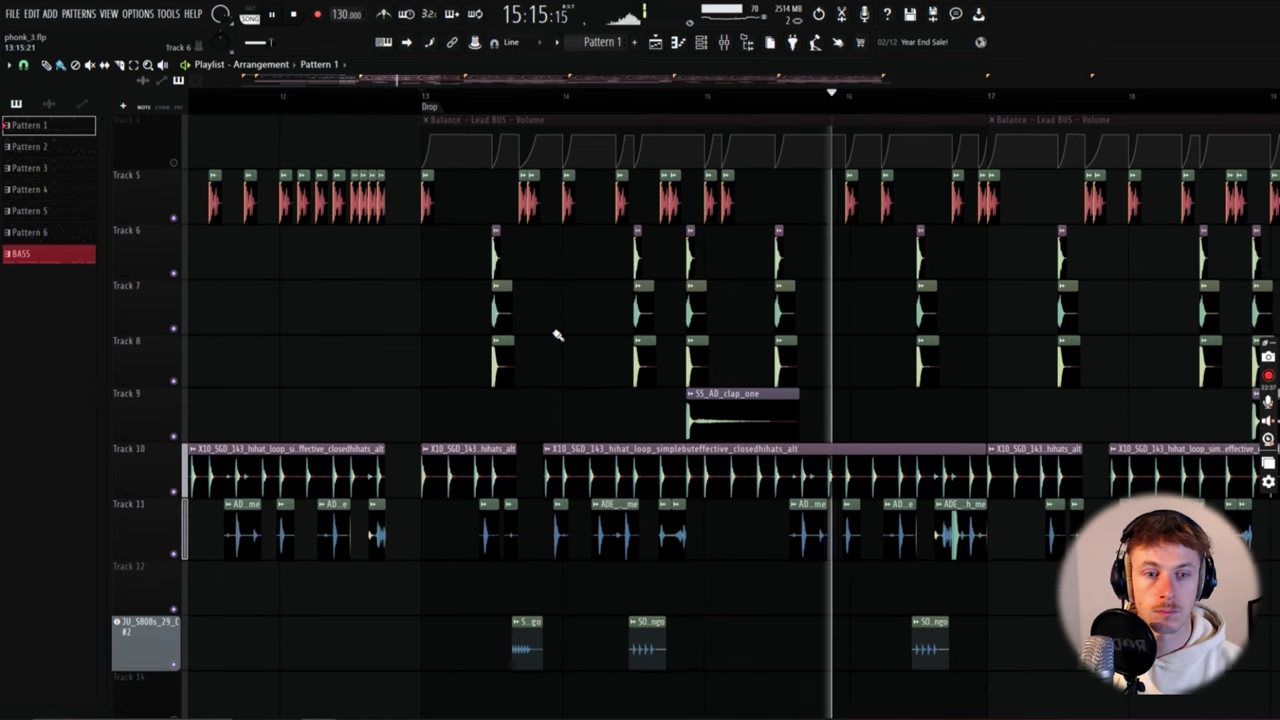
scroll(557, 335, "down", 4)
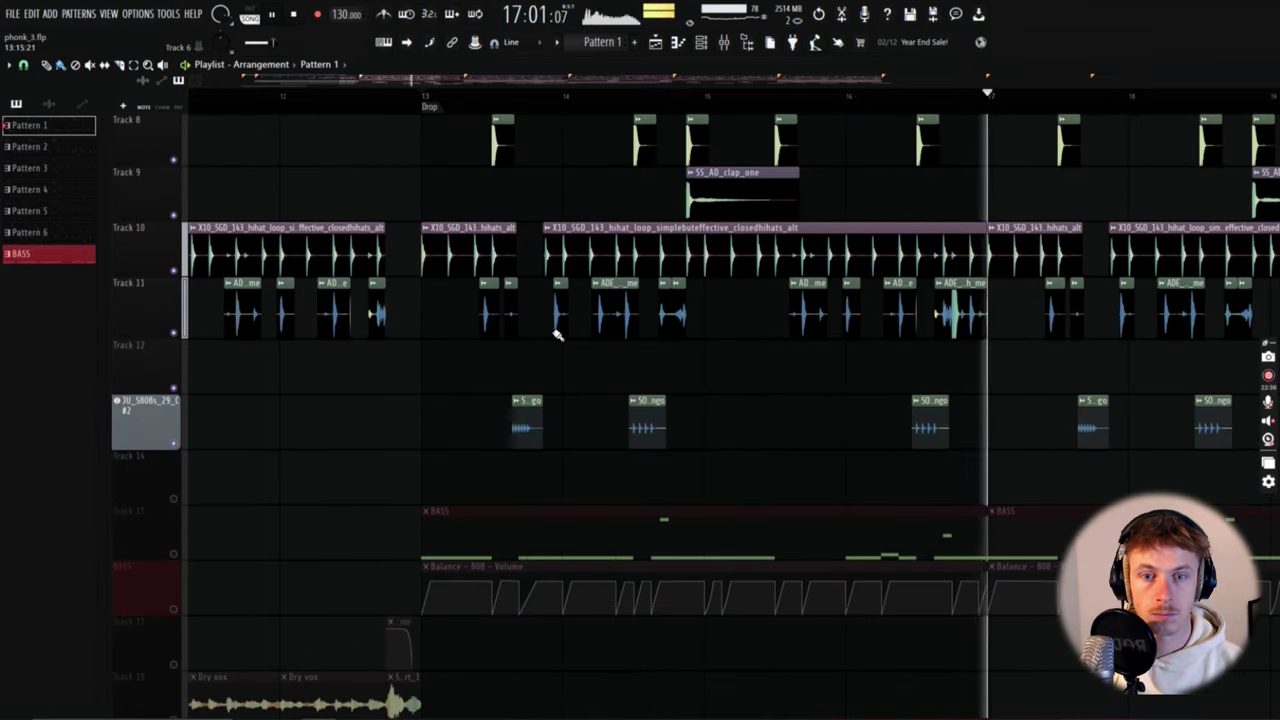
key("space")
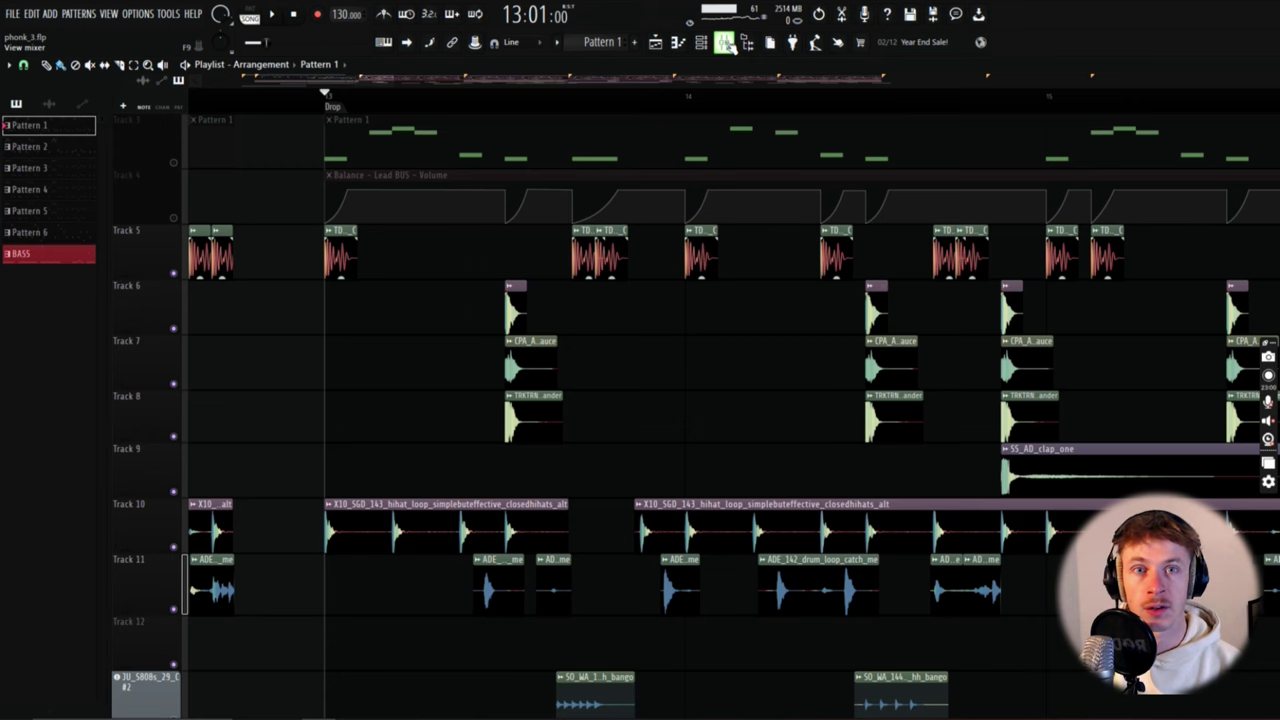
left_click(724, 42)
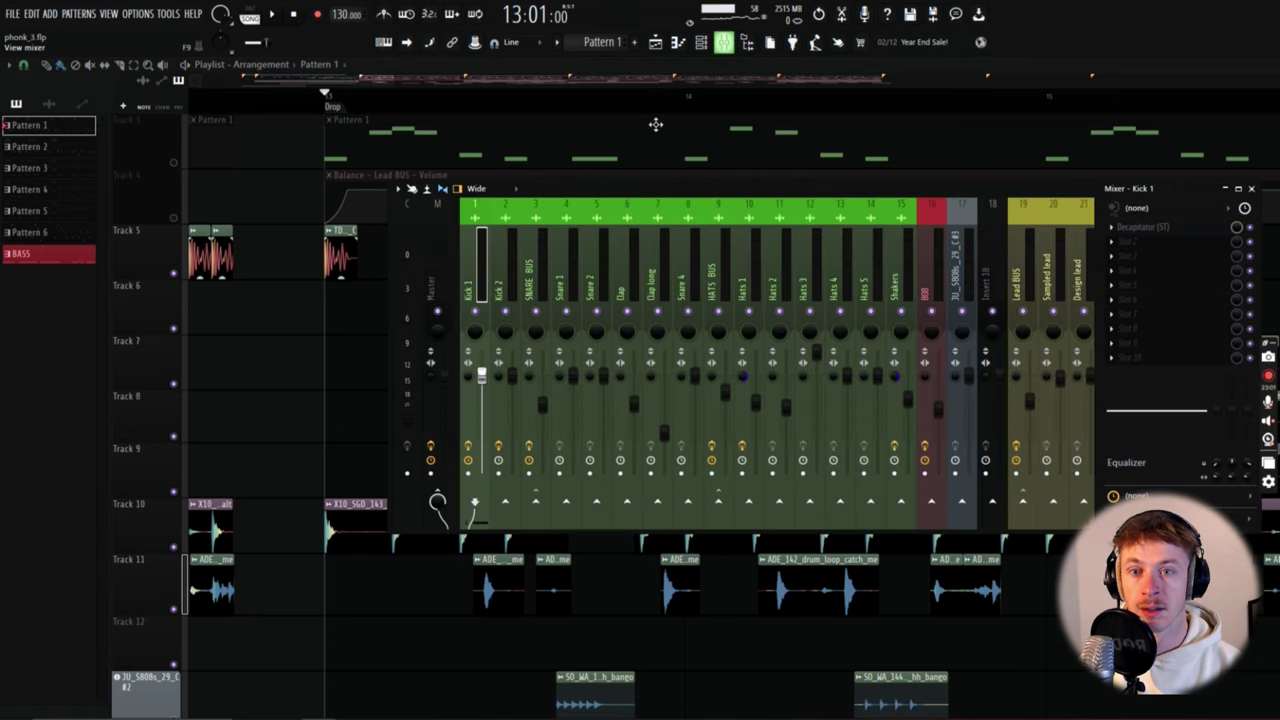
left_click(1140, 227)
left_click_drag(507, 200, 756, 195)
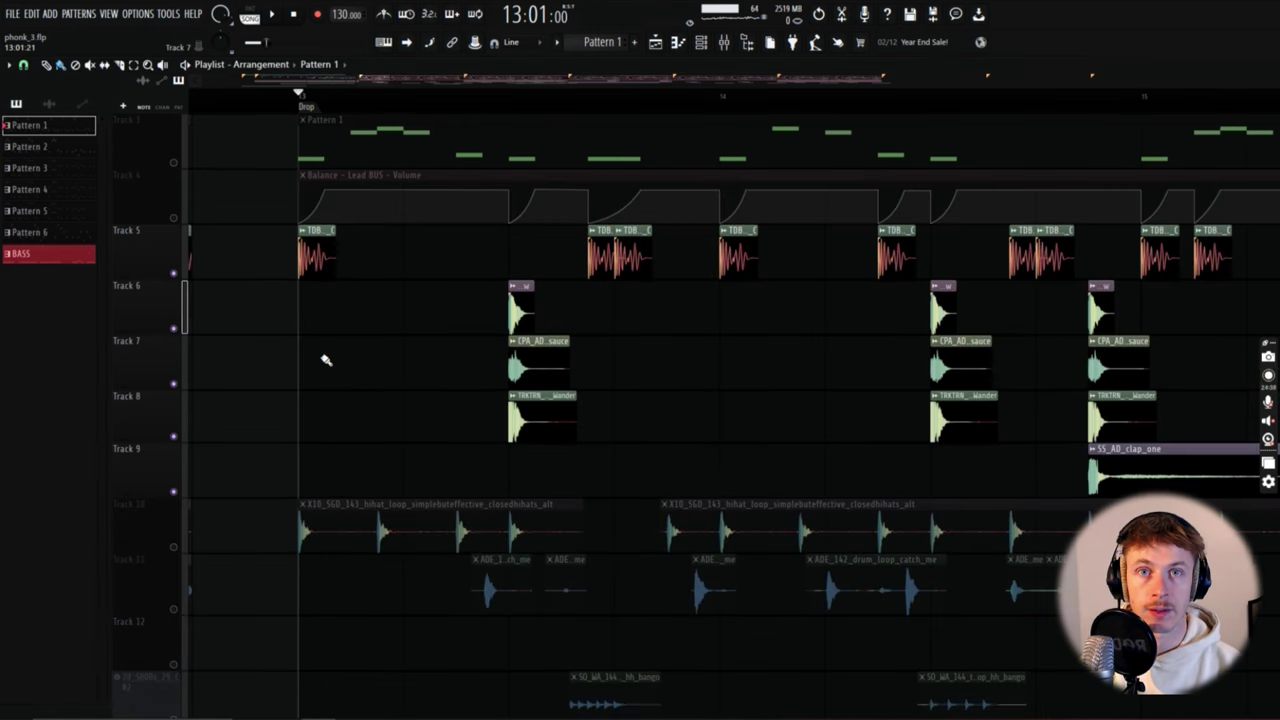
key("space")
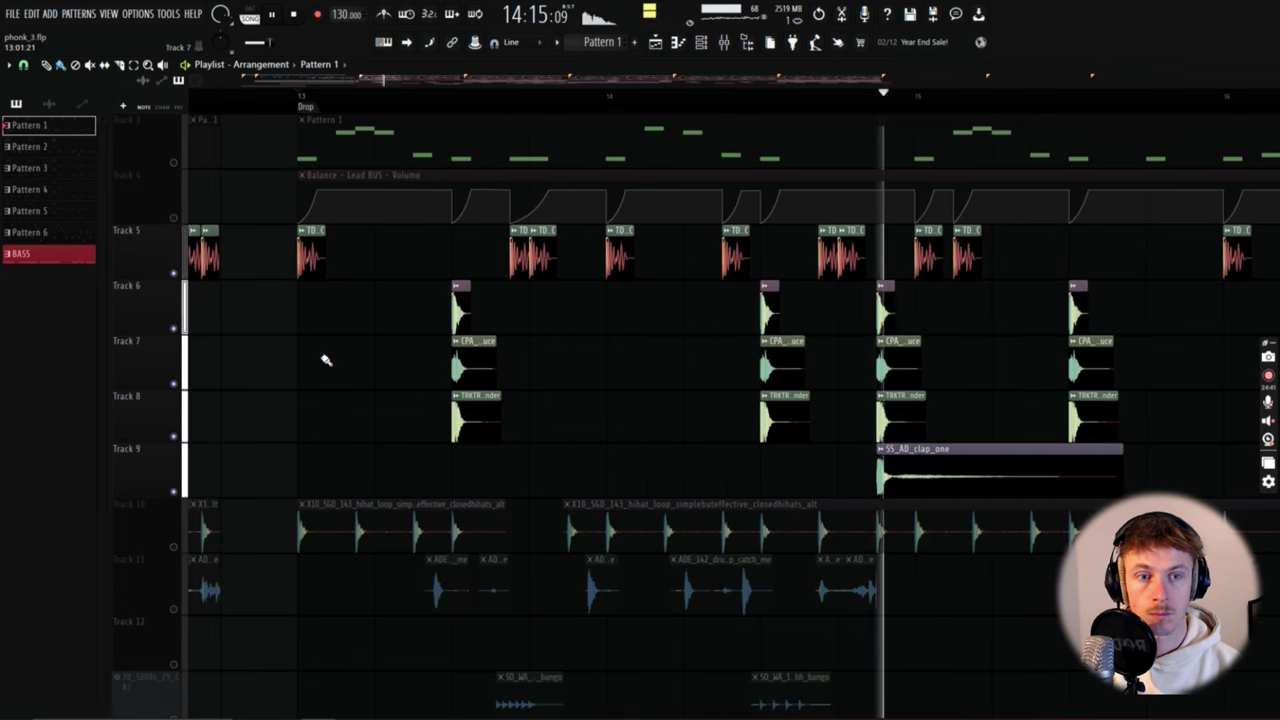
scroll(345, 337, "down", 3)
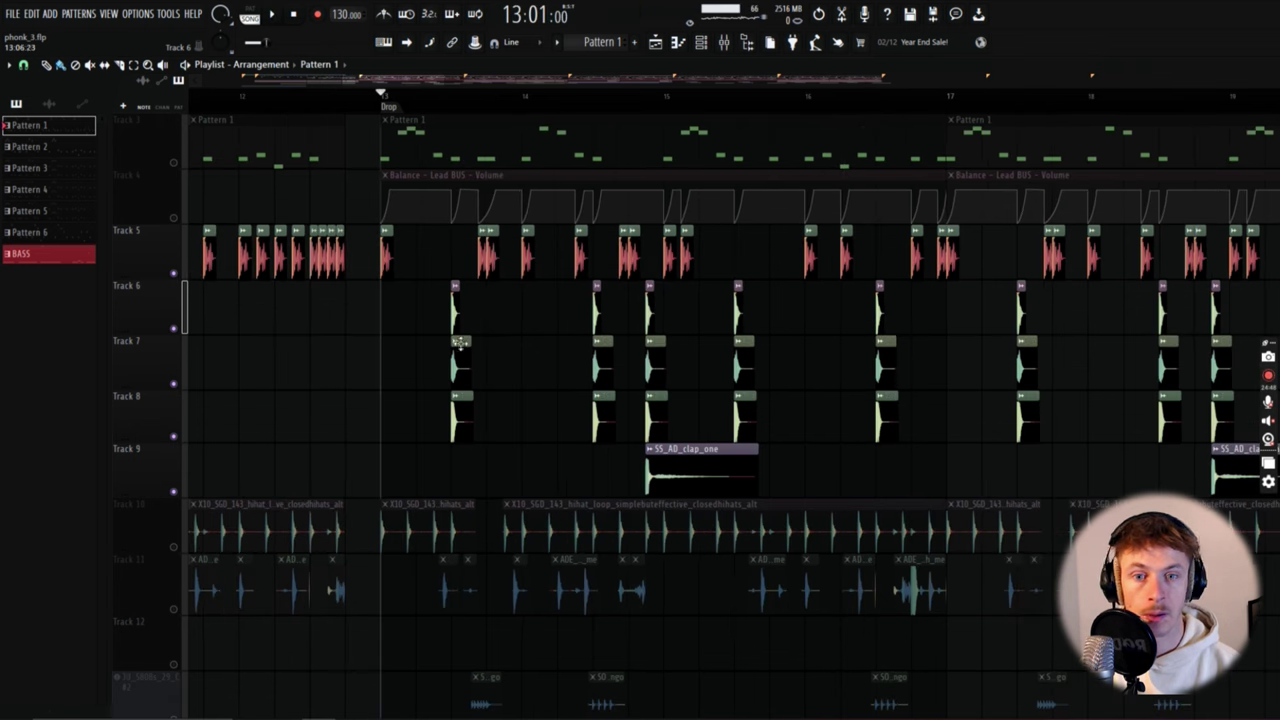
scroll(460, 342, "up", 6)
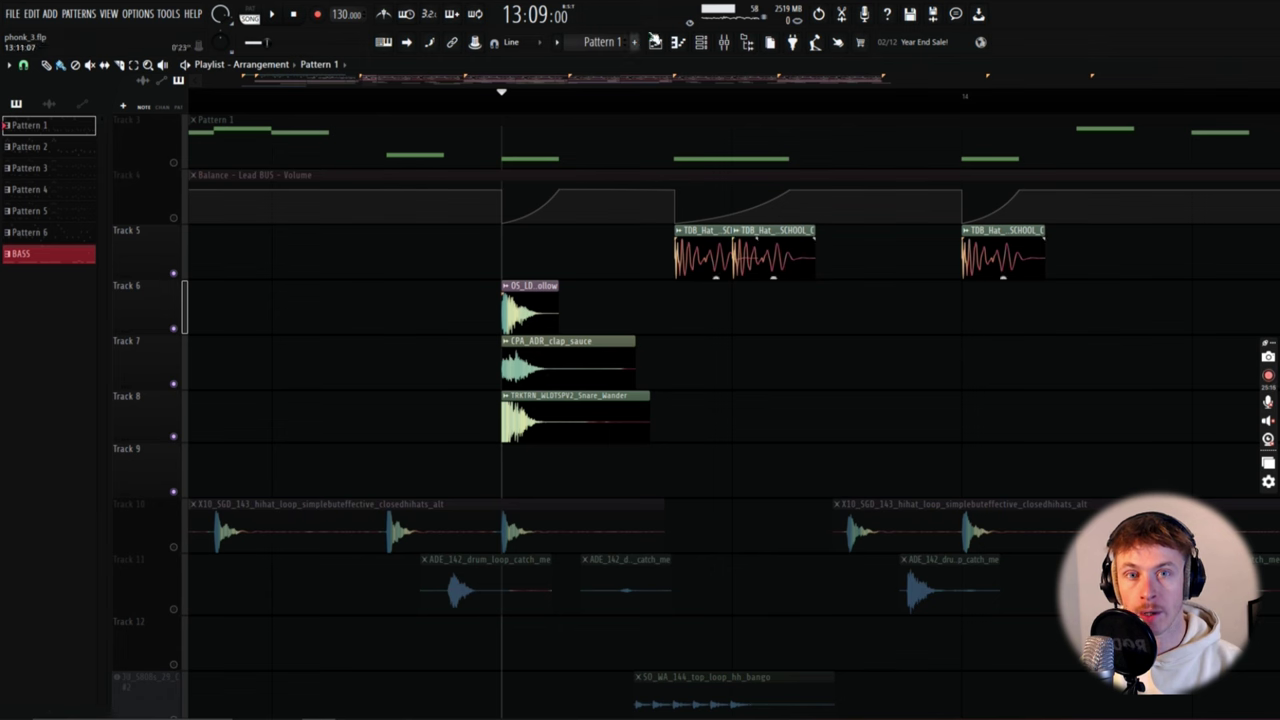
left_click(725, 42)
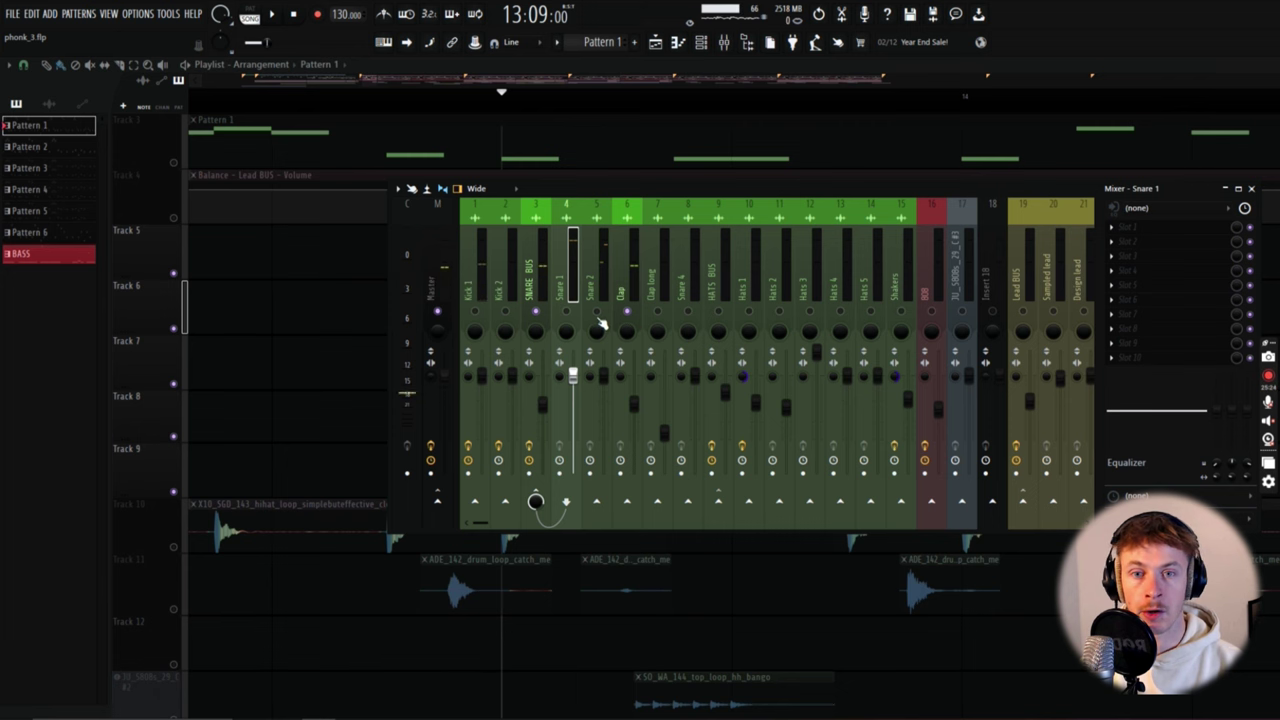
key("Right")
key("Right")
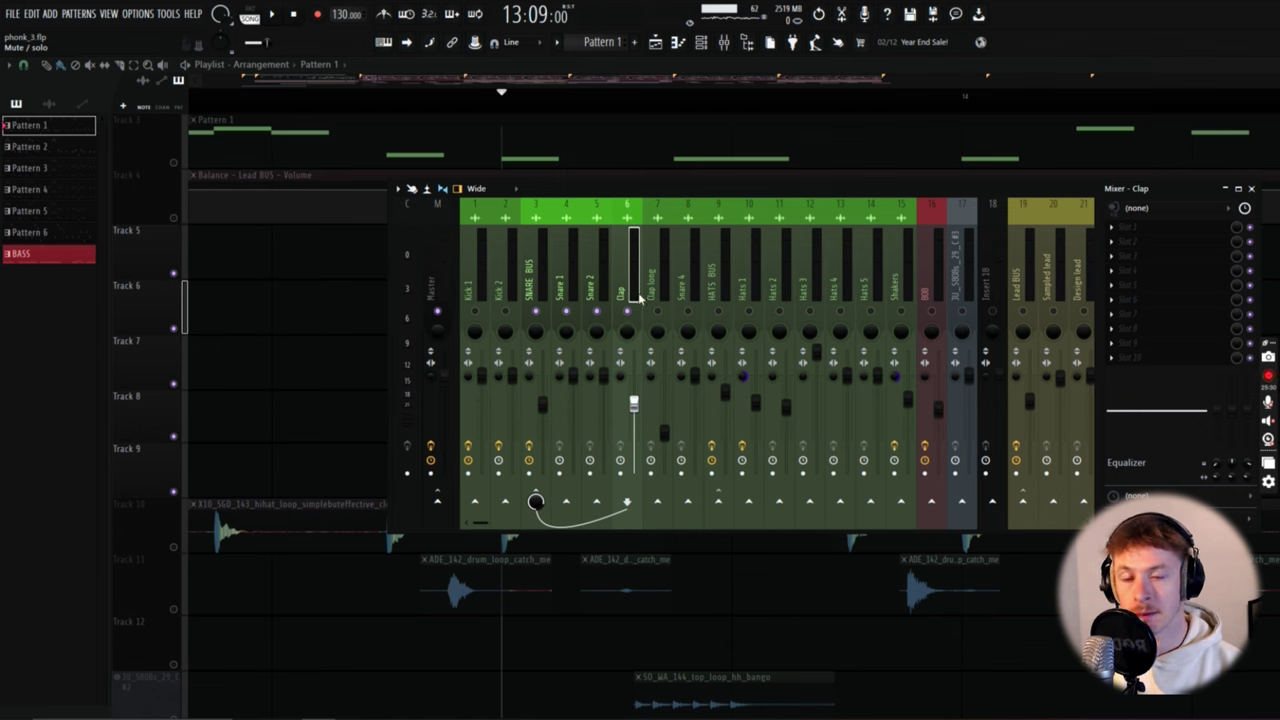
key("F9")
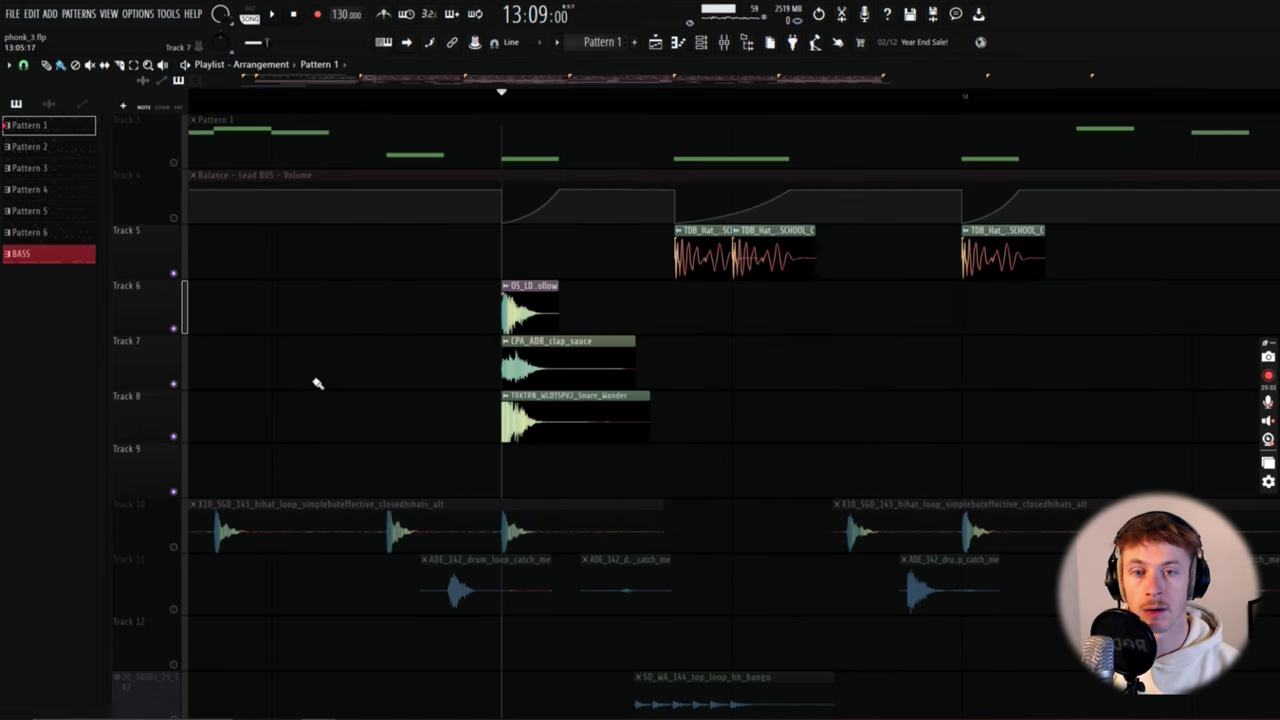
scroll(363, 378, "down", 5)
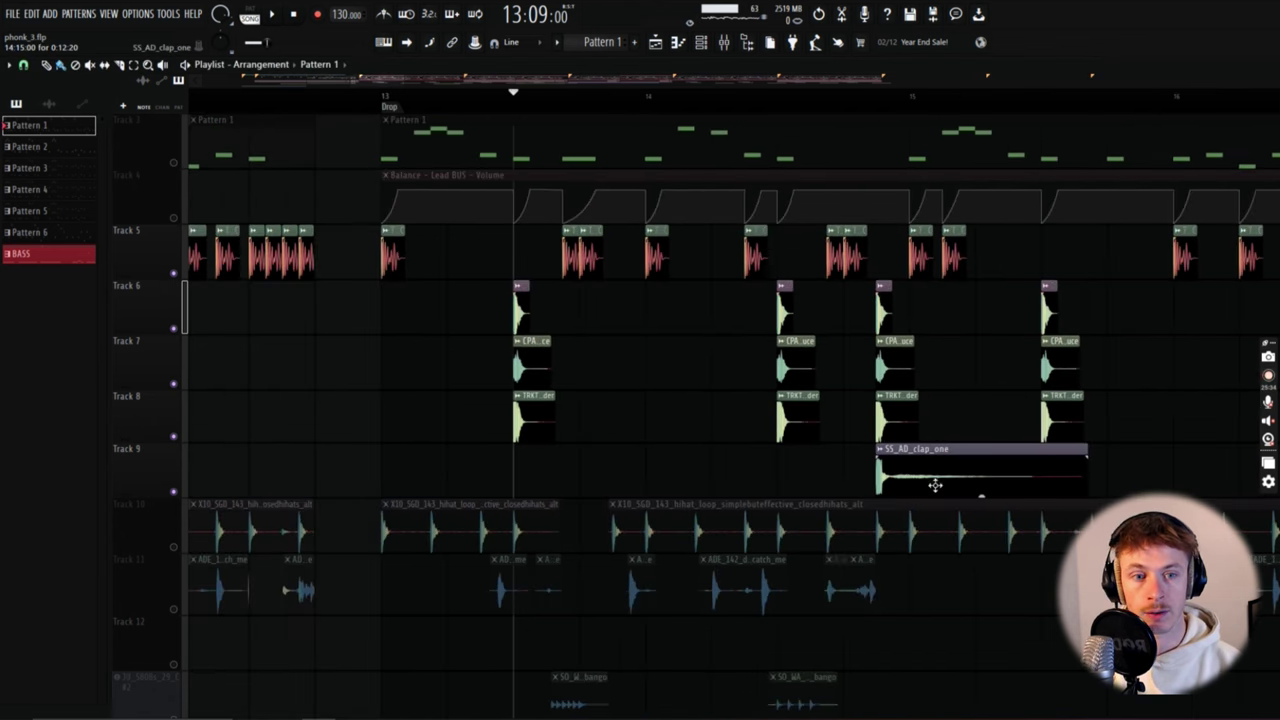
scroll(935, 475, "down", 3)
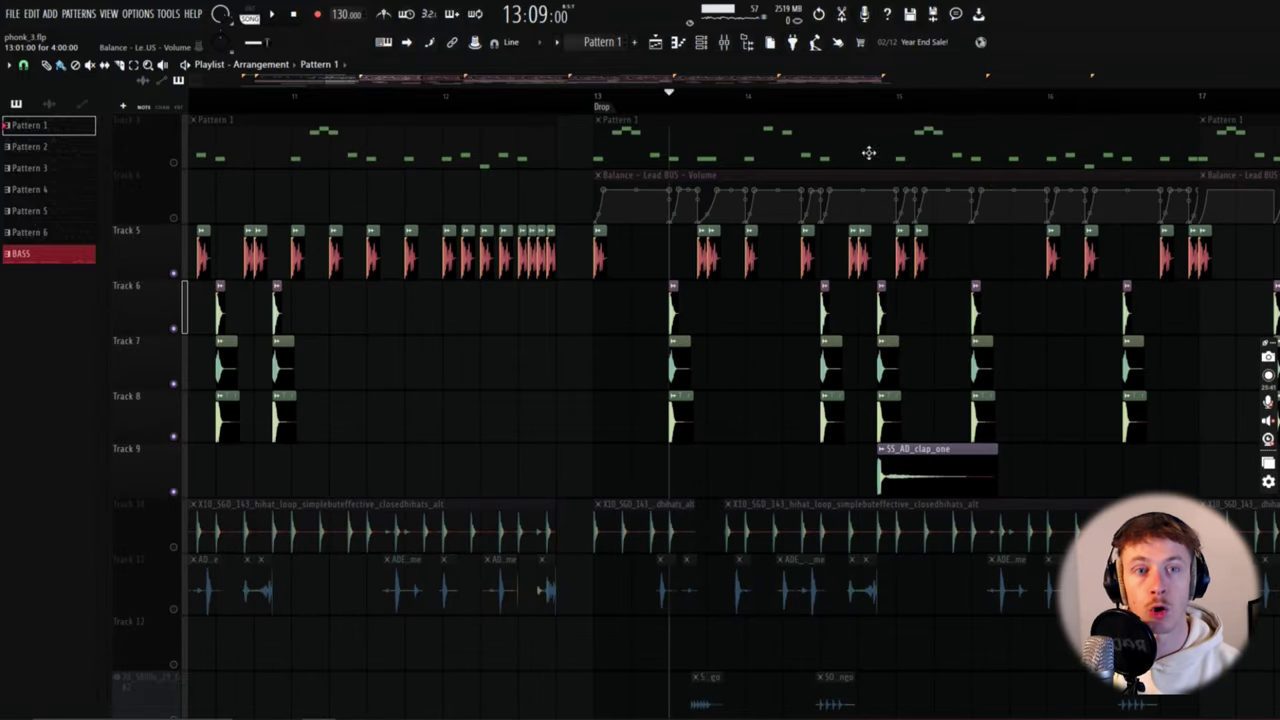
scroll(953, 213, "up", 2)
key("space")
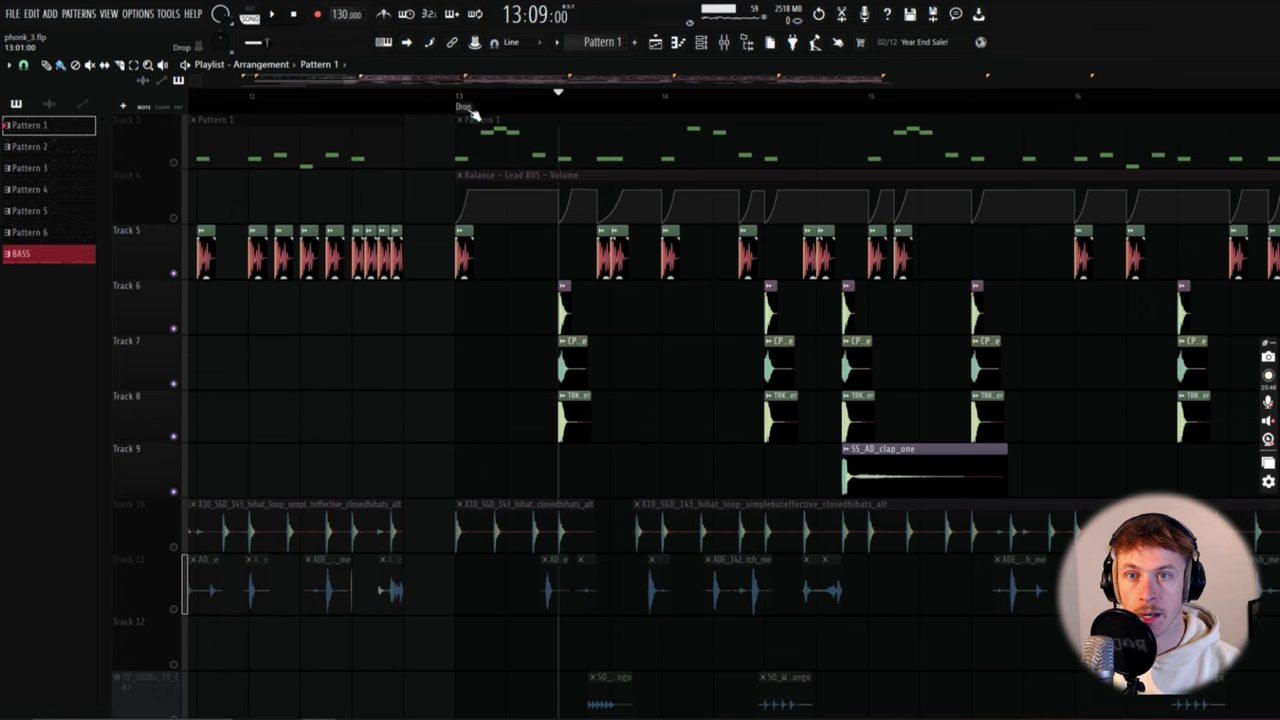
- Unmute Tracks 10 and 11 and play the drop to hear them
left_click_drag(175, 553, 175, 622)
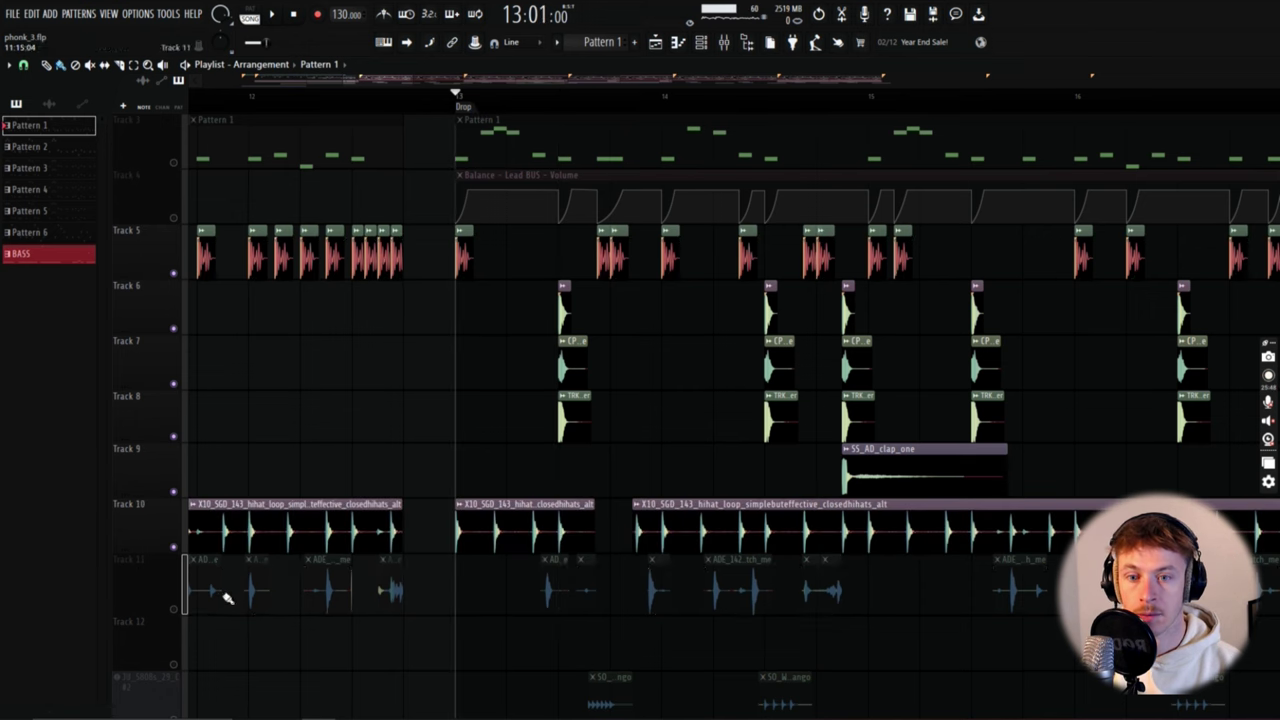
scroll(183, 560, "down", 3)
key("space")
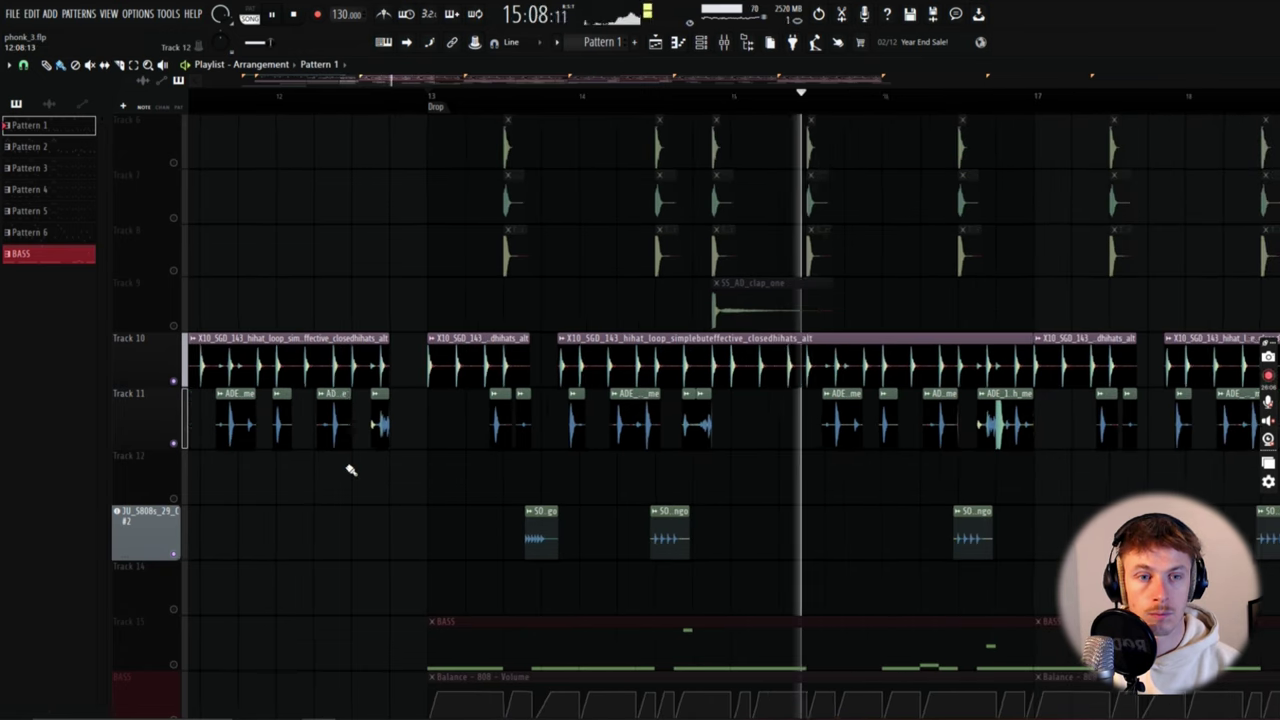
key("space")
- Open the STFU volume shaper on the HATS BUS and reposition its window
key("F9")
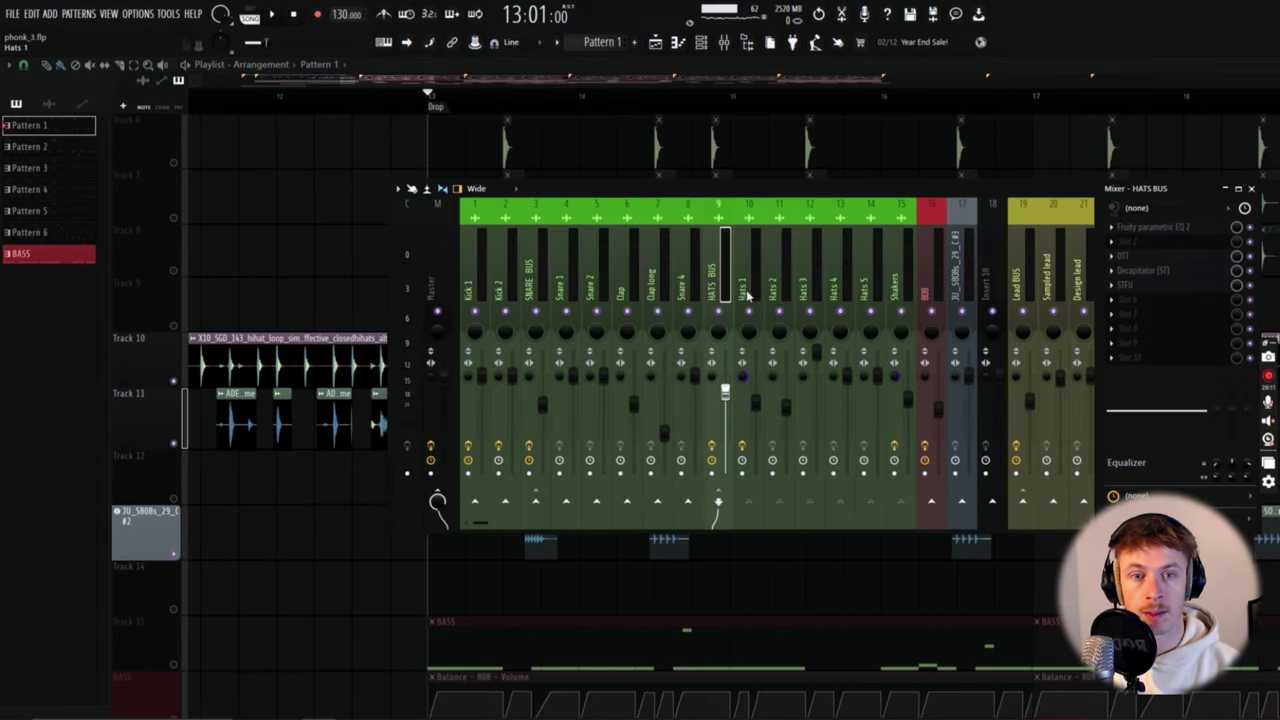
left_click(1153, 291)
left_click_drag(378, 282, 780, 305)
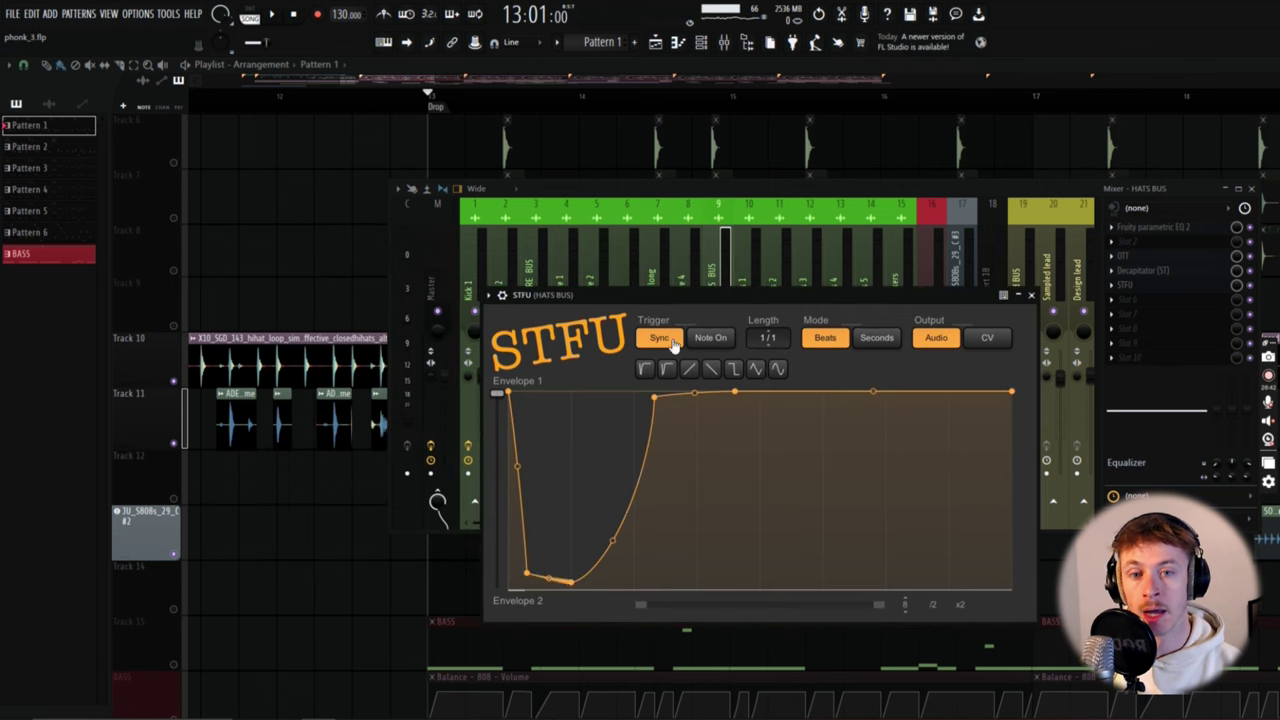
left_click_drag(642, 294, 707, 356)
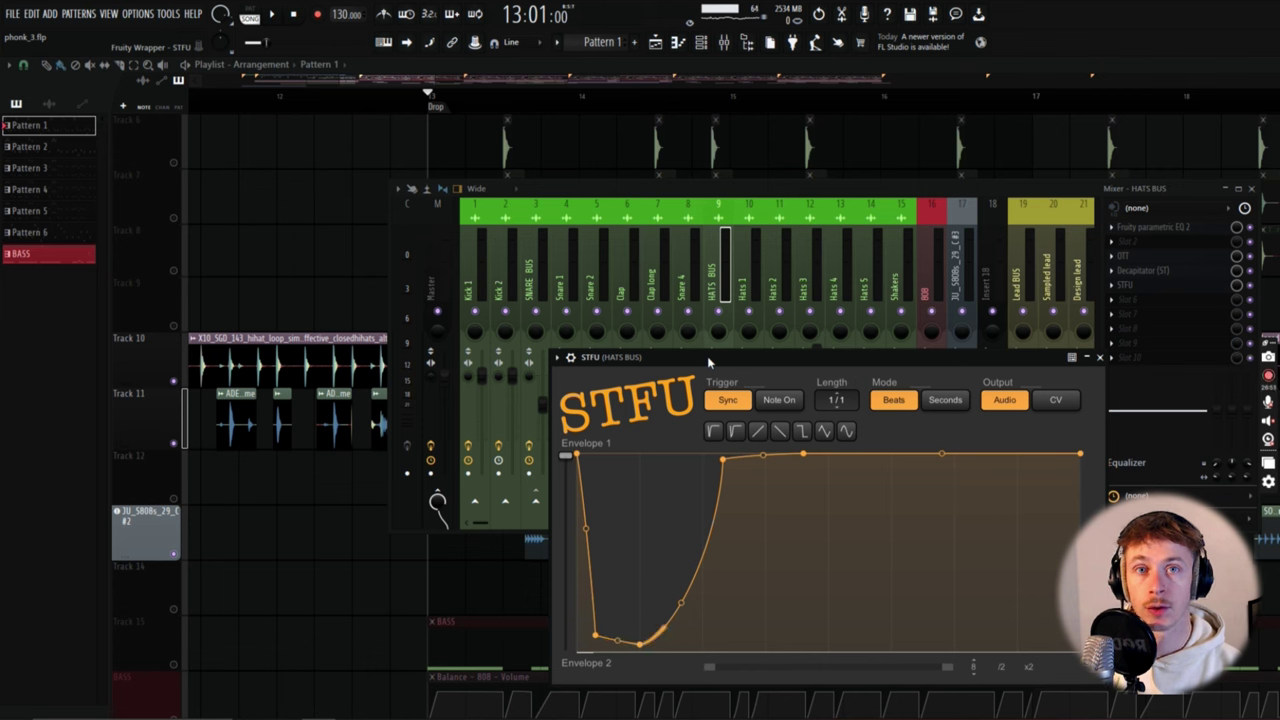
left_click(723, 346)
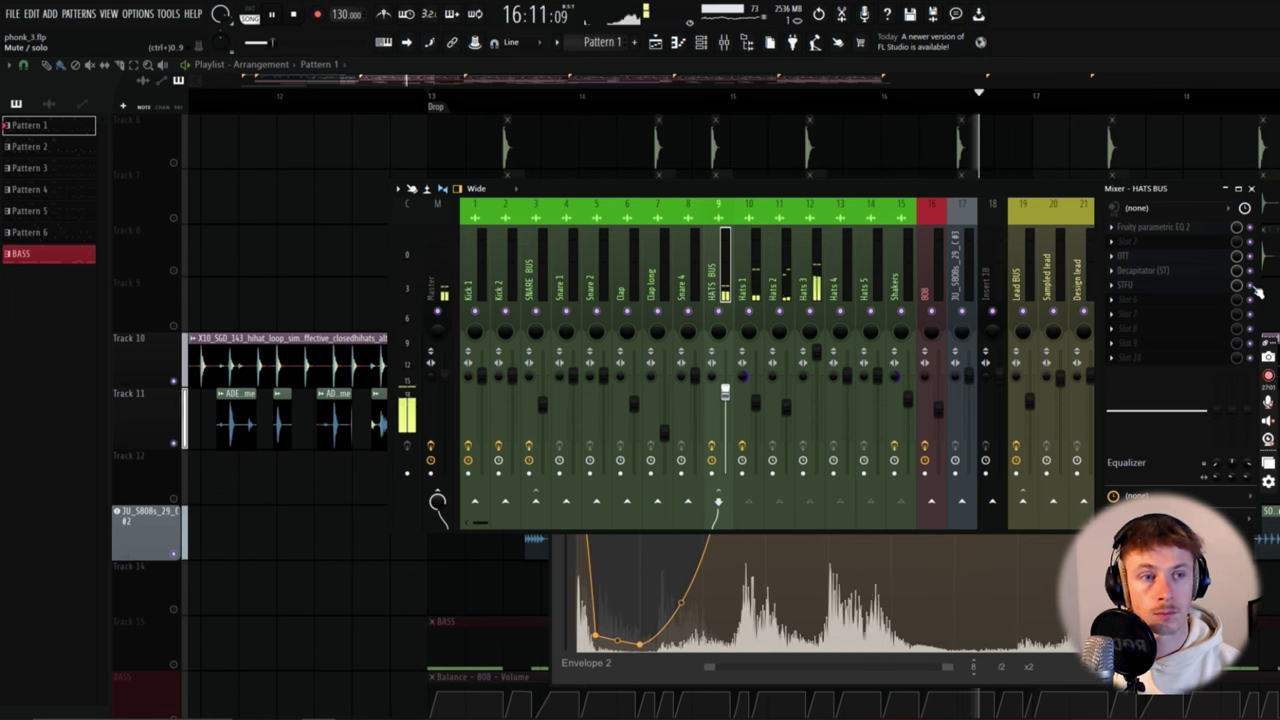
- Close the mixer and STFU windows and replay the drop
key("space")
left_click(309, 253)
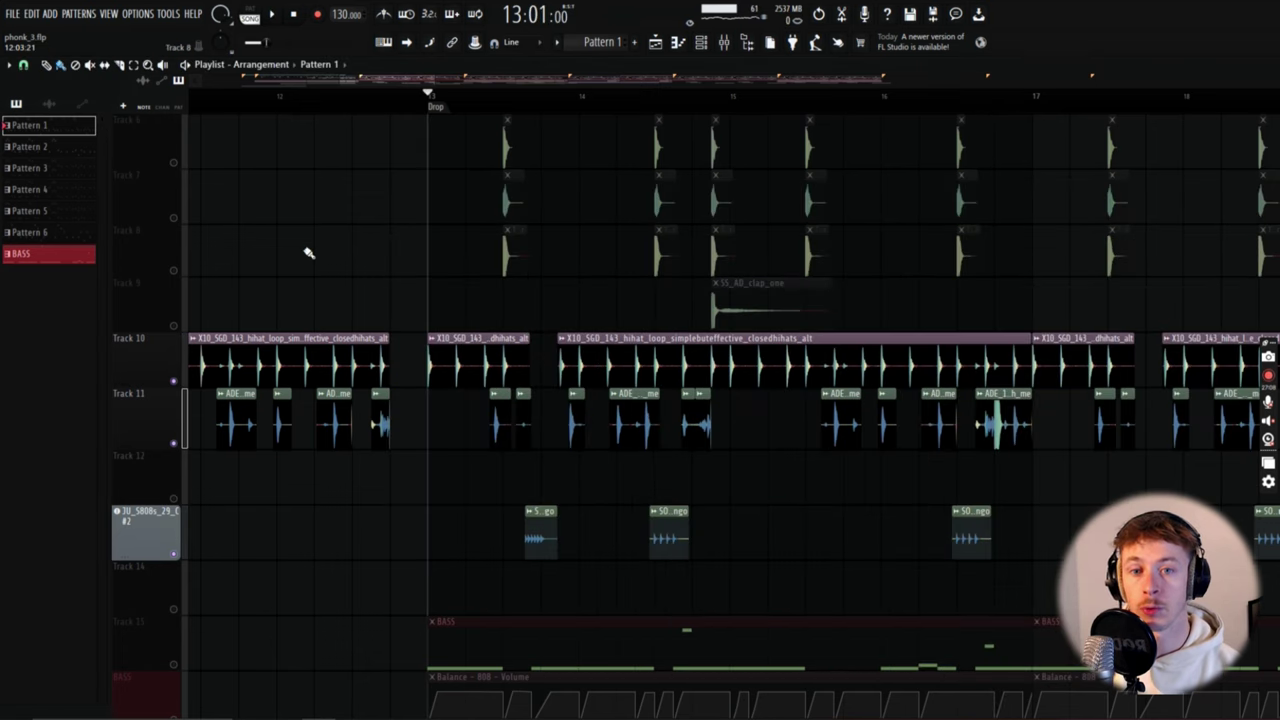
scroll(309, 253, "up", 3)
key("space")
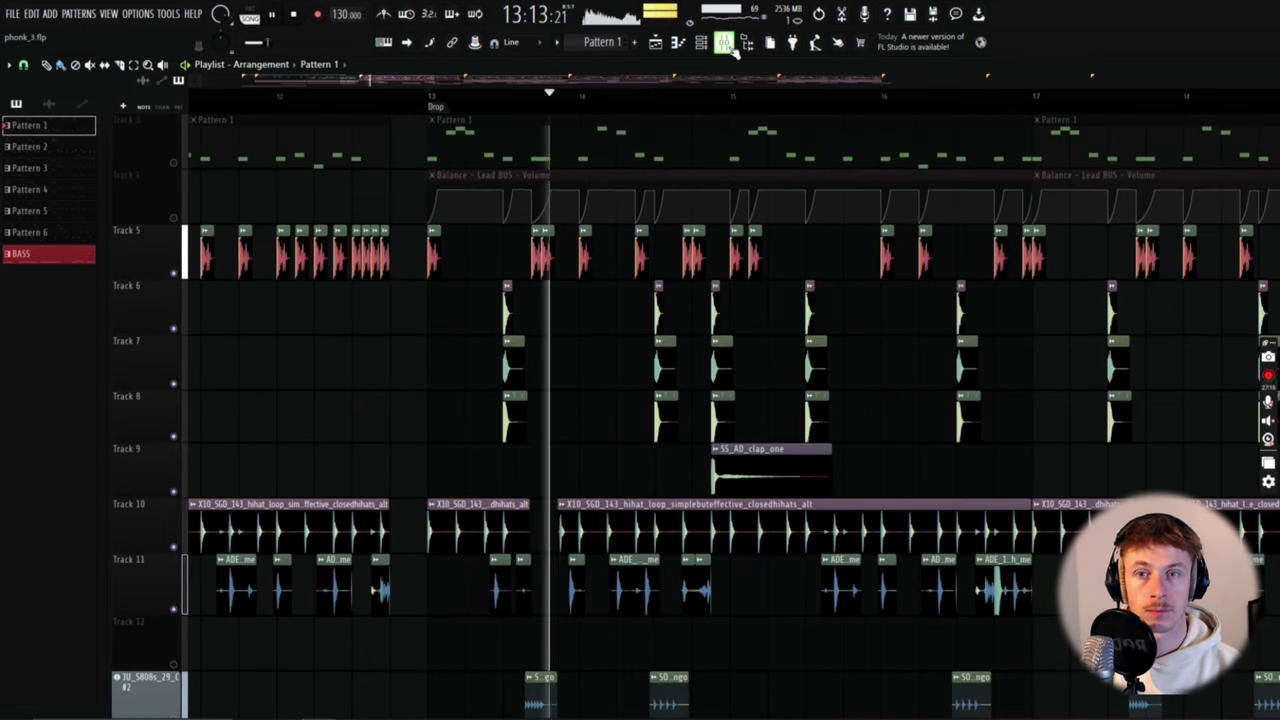
- Check the Mixer during drop playback, unmute Tracks 3 and 4, and zoom into the Drop
left_click(724, 42)
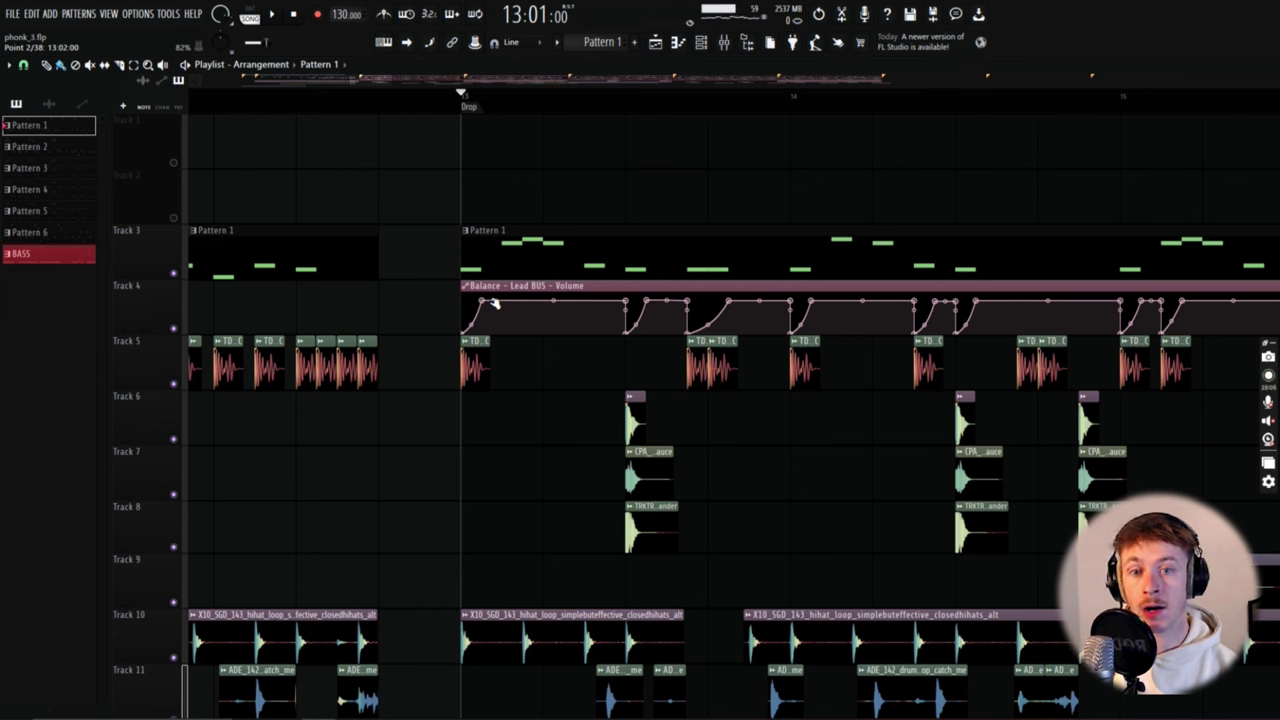
scroll(505, 330, "up", 4)
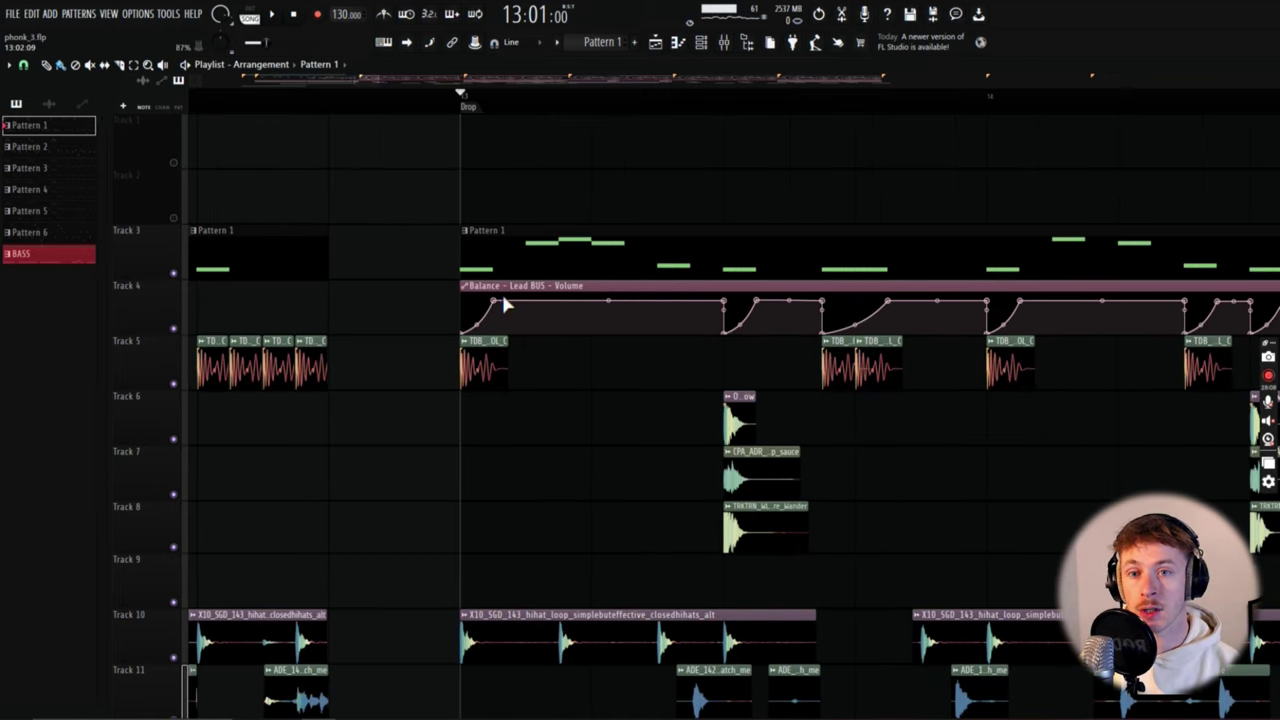
scroll(505, 305, "up", 2)
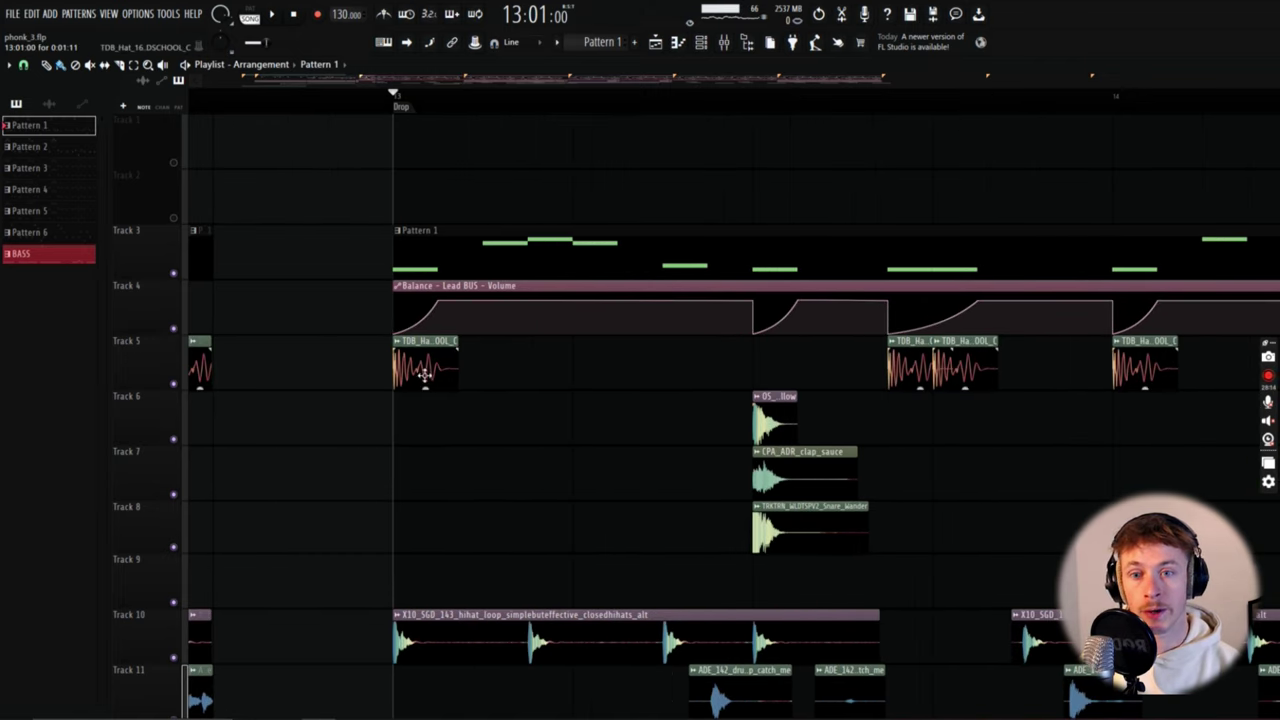